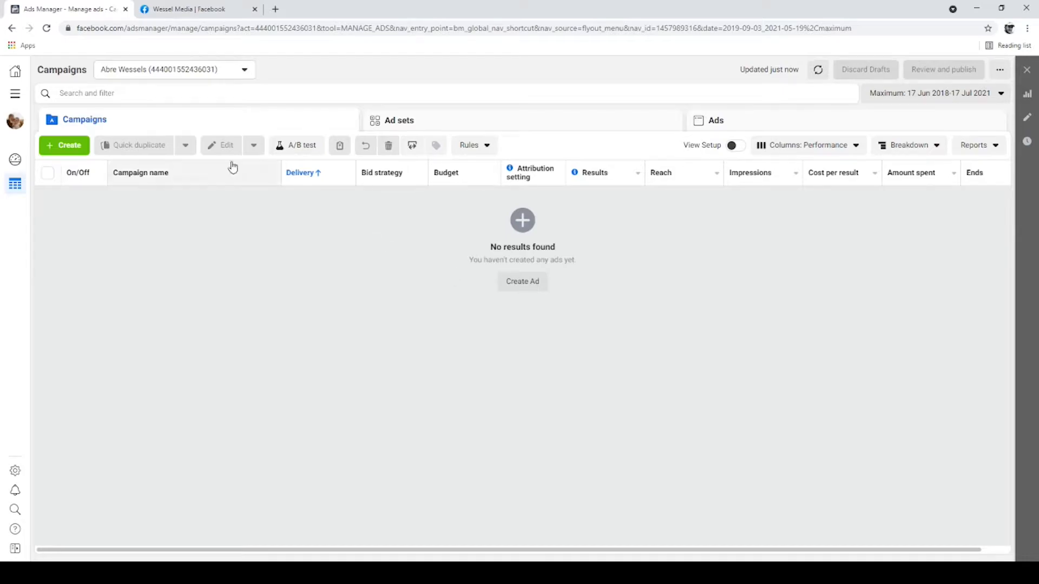
Step: Go to Audiences and start a custom audience with Facebook Page as its source
click(13, 101)
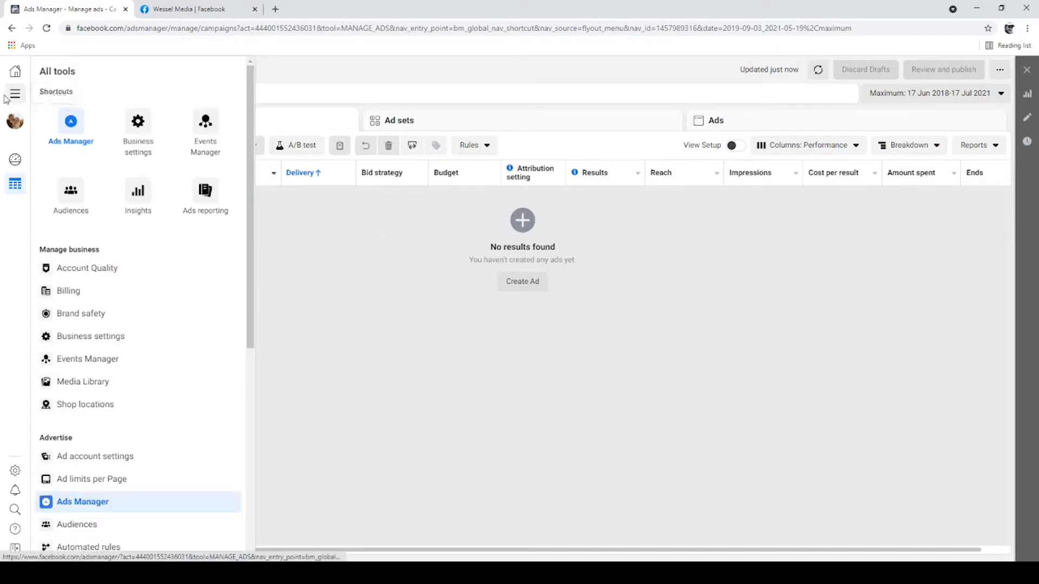
click(68, 199)
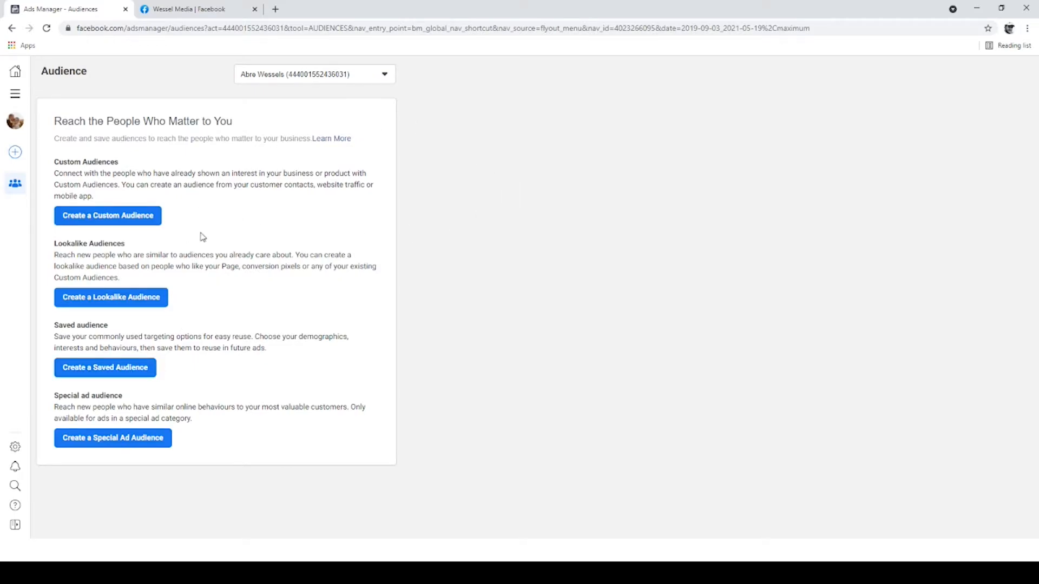
click(101, 226)
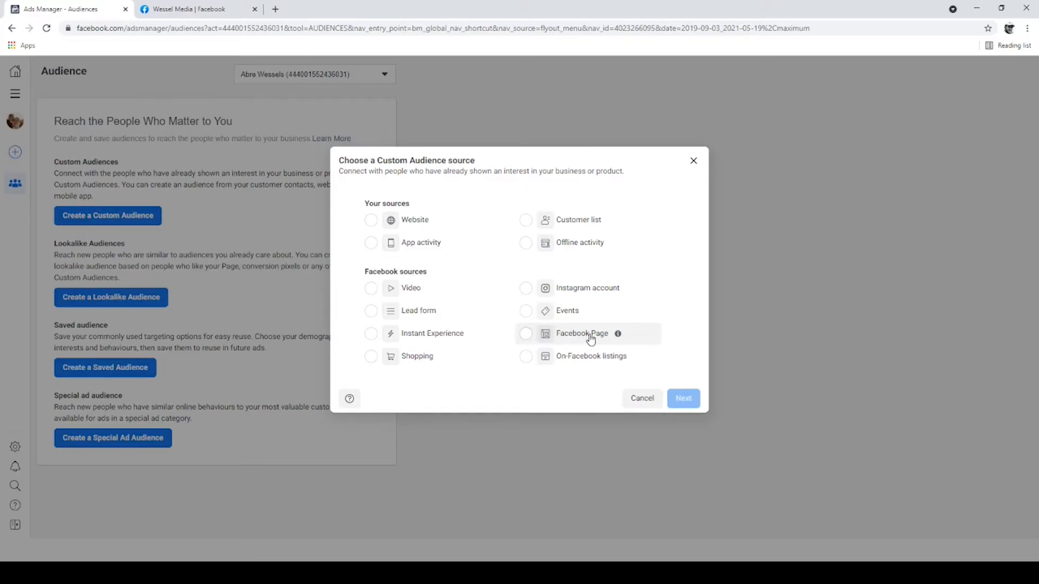
click(525, 333)
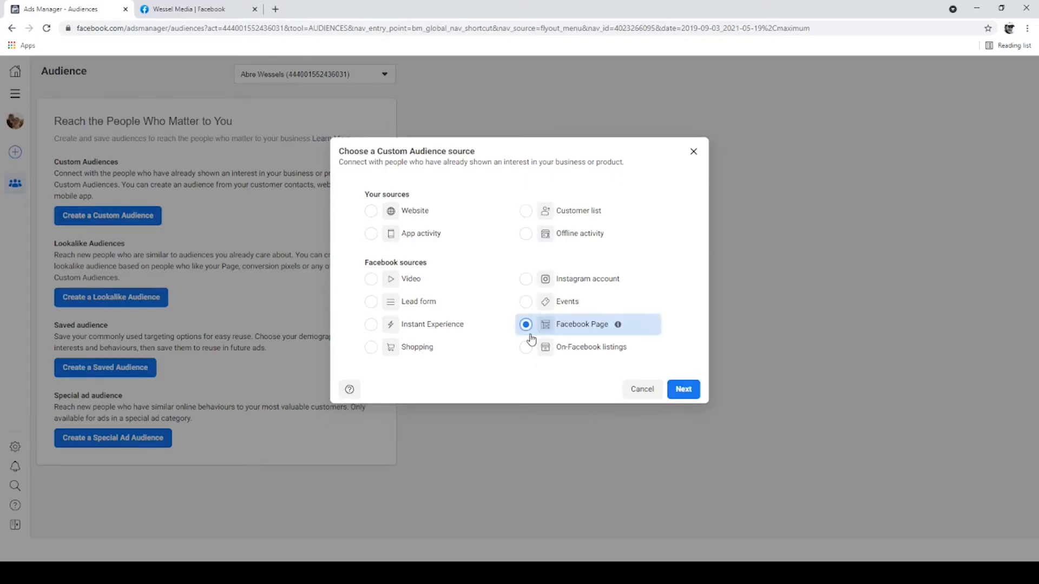
click(683, 389)
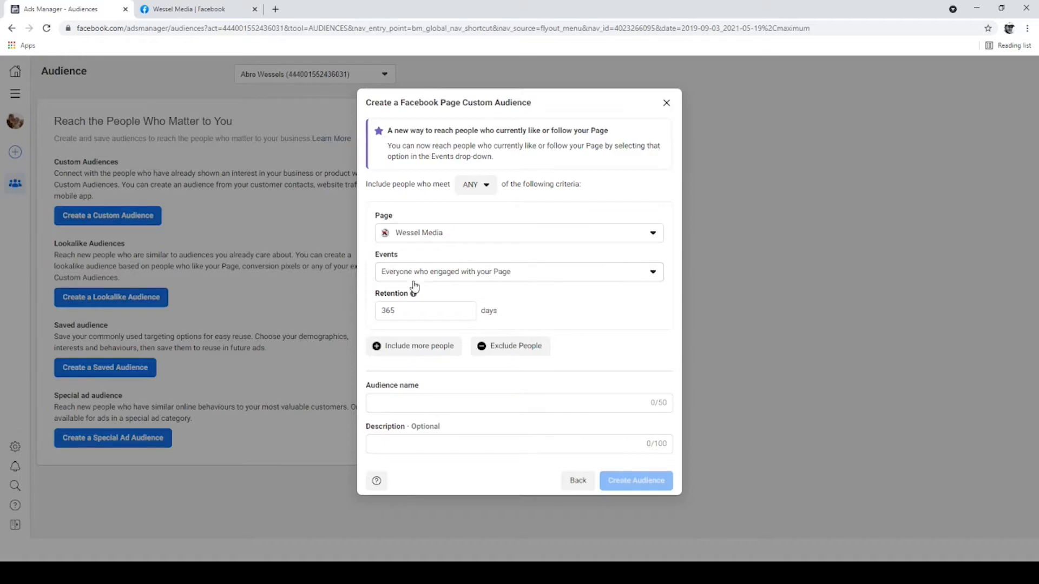
Step: Set the Wessel Media page audience's event to "Anyone who visited your Page"
click(626, 279)
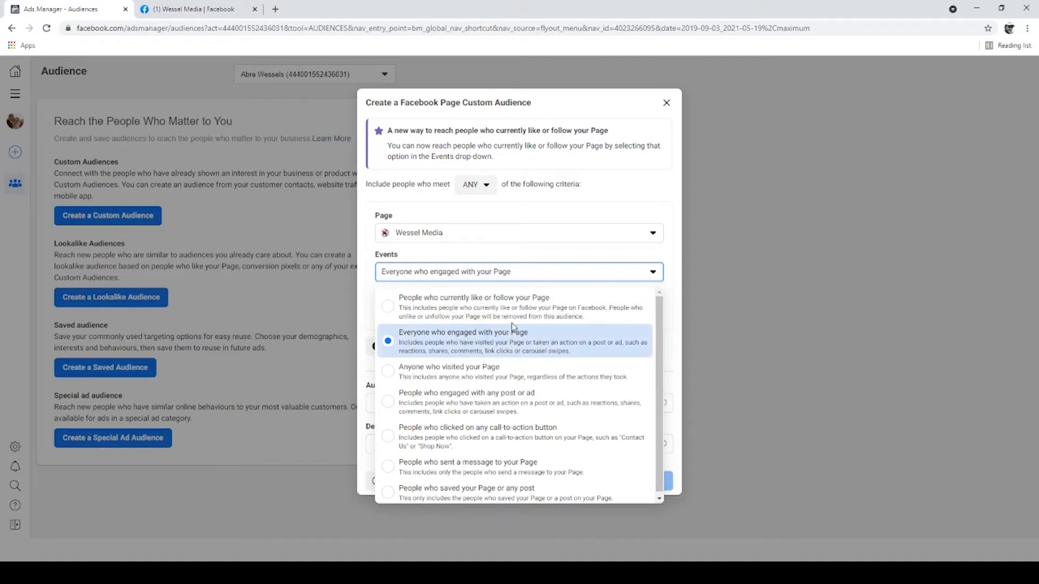
click(506, 373)
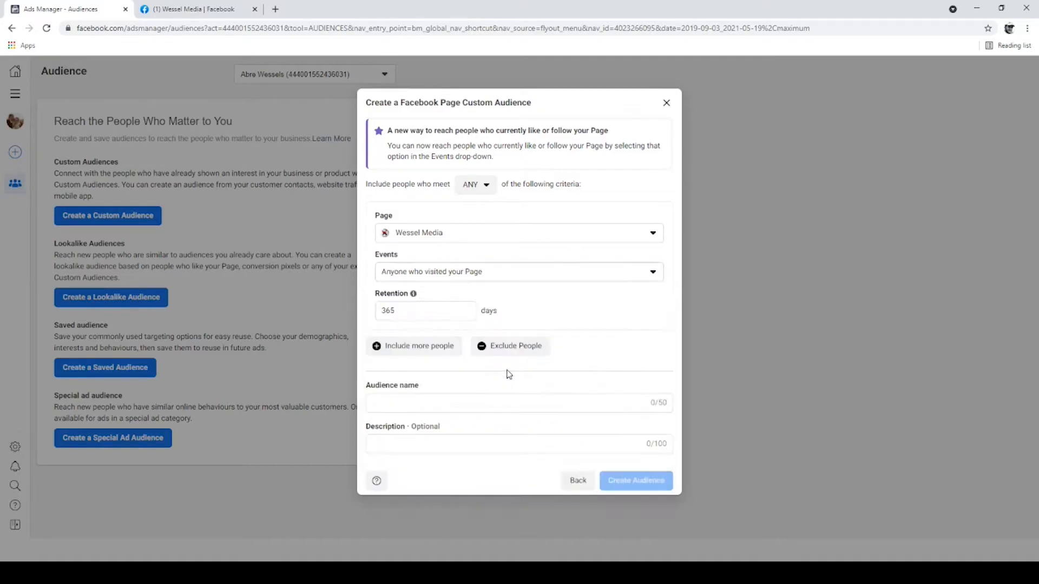
click(392, 312)
click(476, 274)
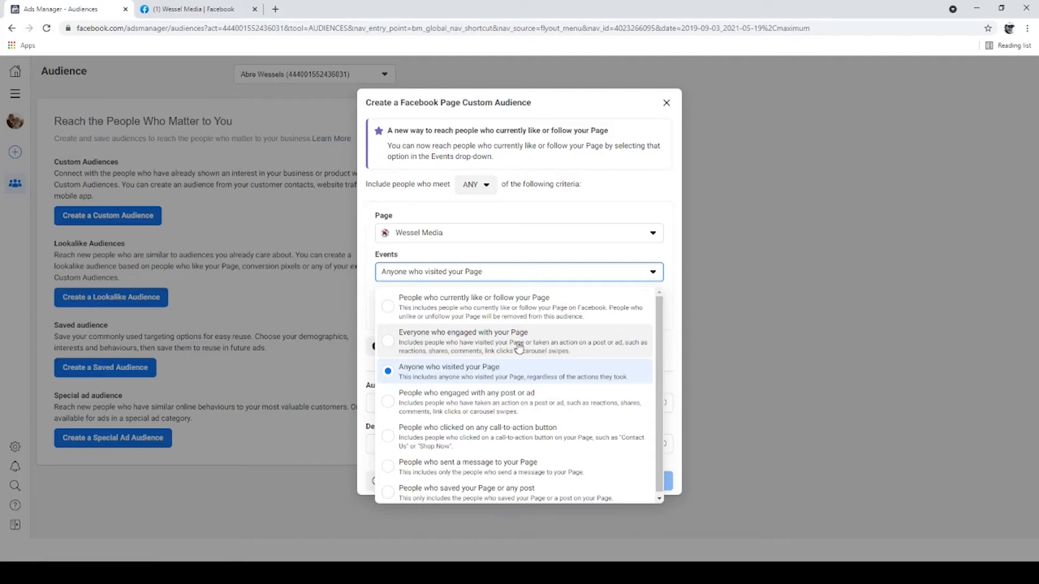
click(669, 261)
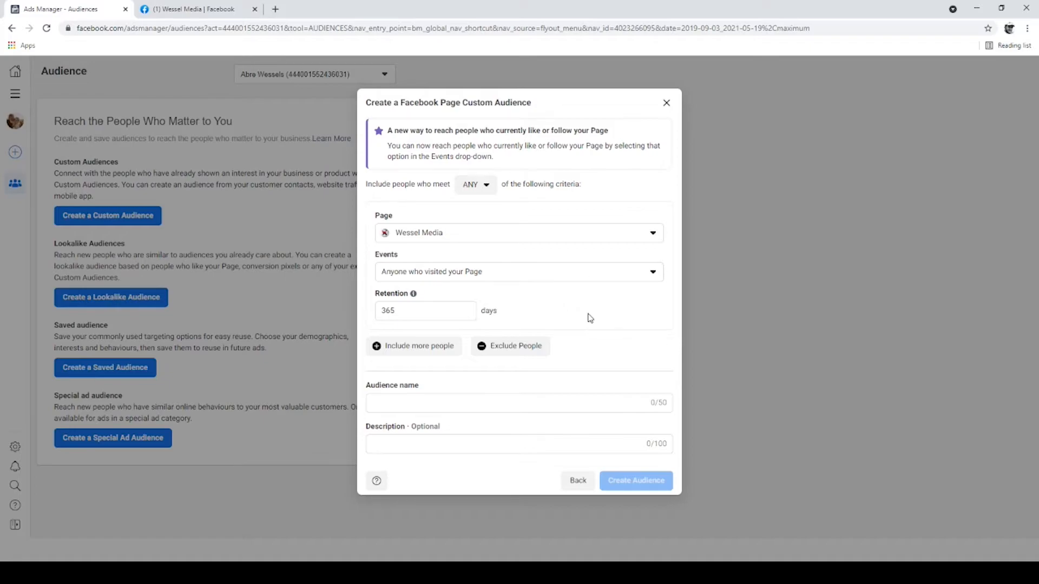
Step: Name the audience "Page Visits WM (365 Days)" and create it
click(424, 404)
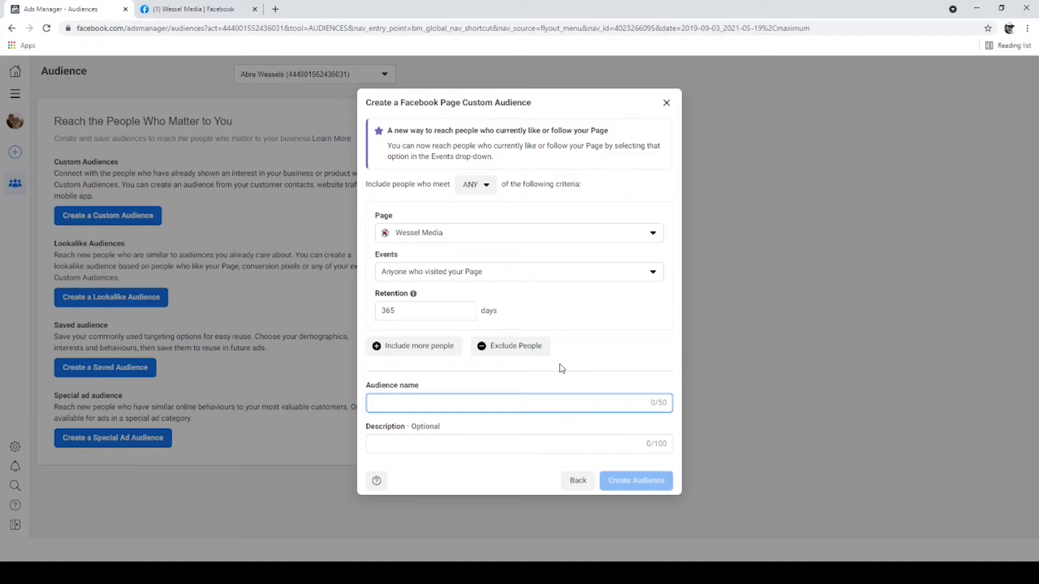
text(F)
key(BackSpace)
text(Page Visi)
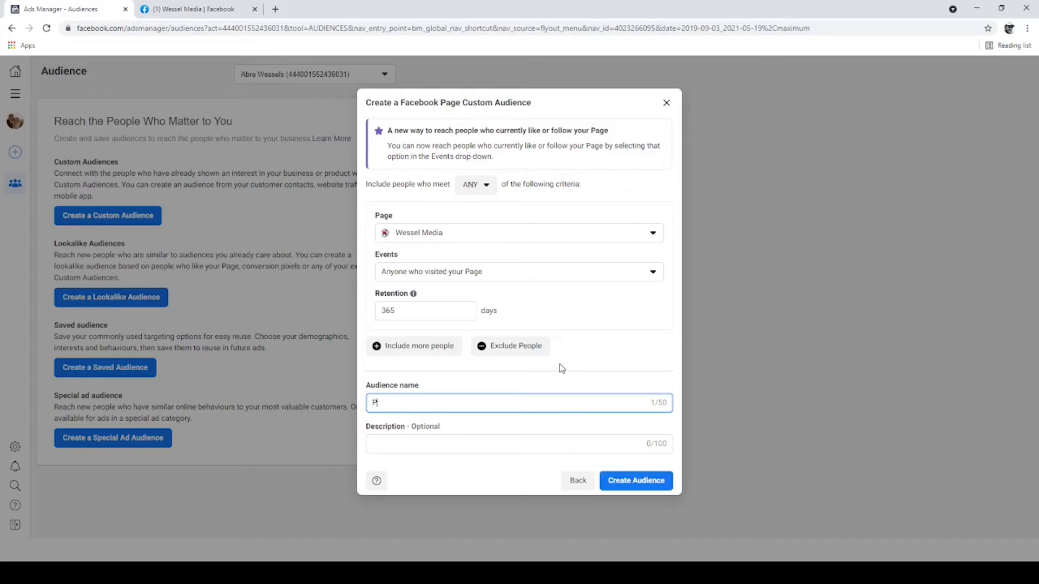
text(ts WM (365 Days)
click(632, 480)
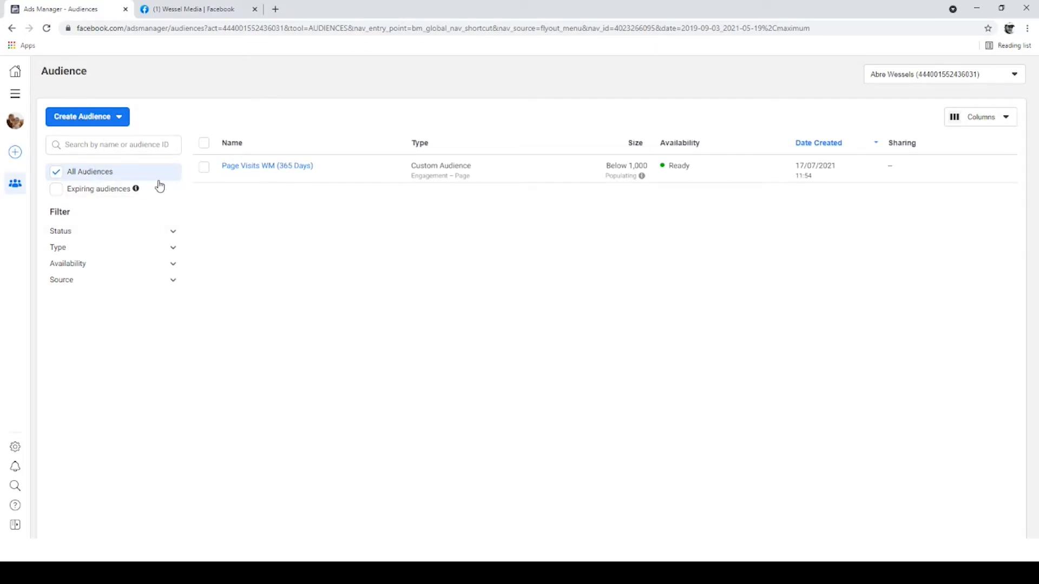
Step: Start a custom audience from the Video source with engagement set to people who viewed at least three seconds of your video
click(112, 120)
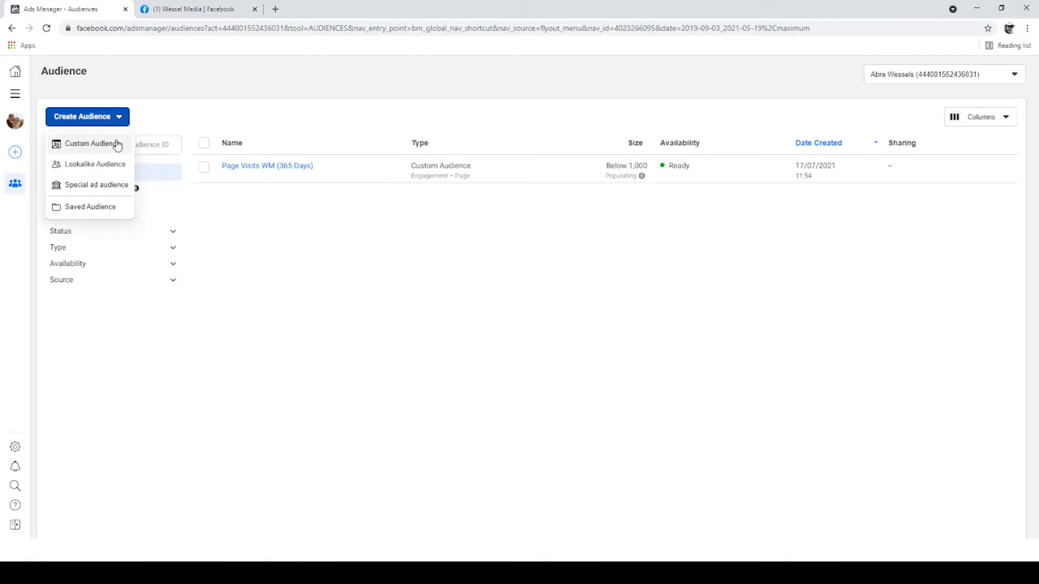
click(77, 144)
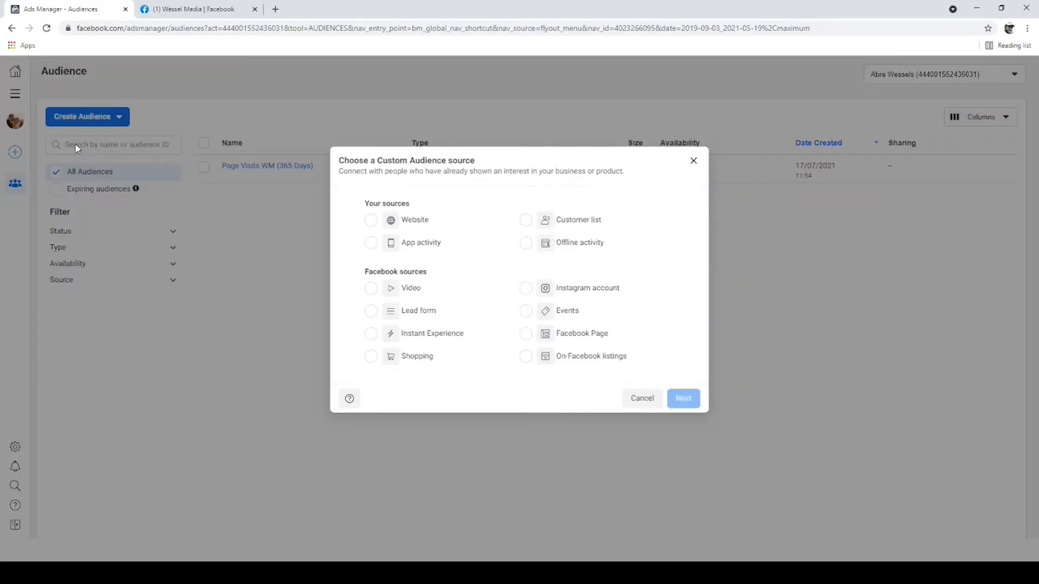
click(409, 293)
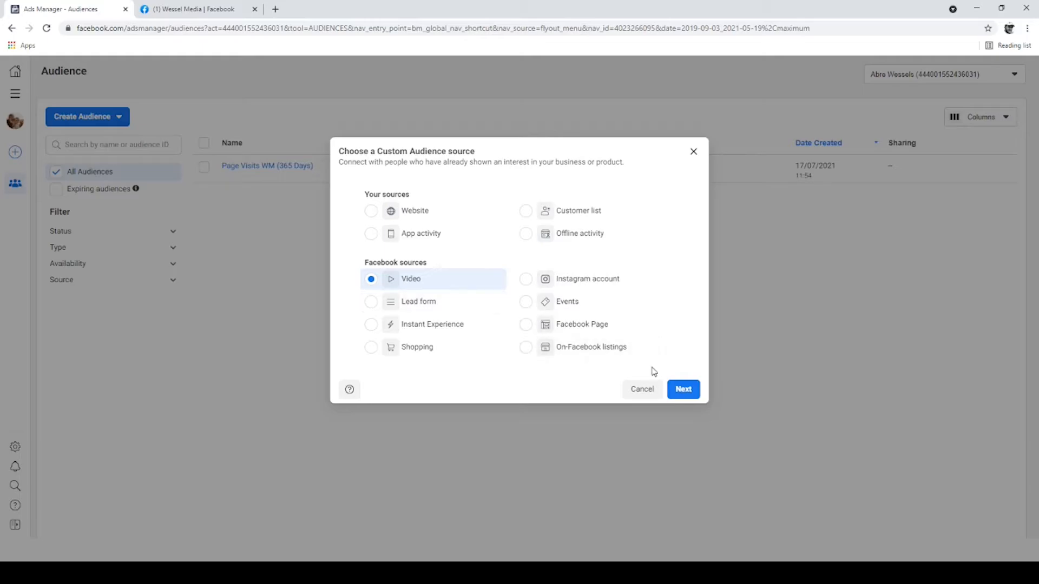
click(683, 389)
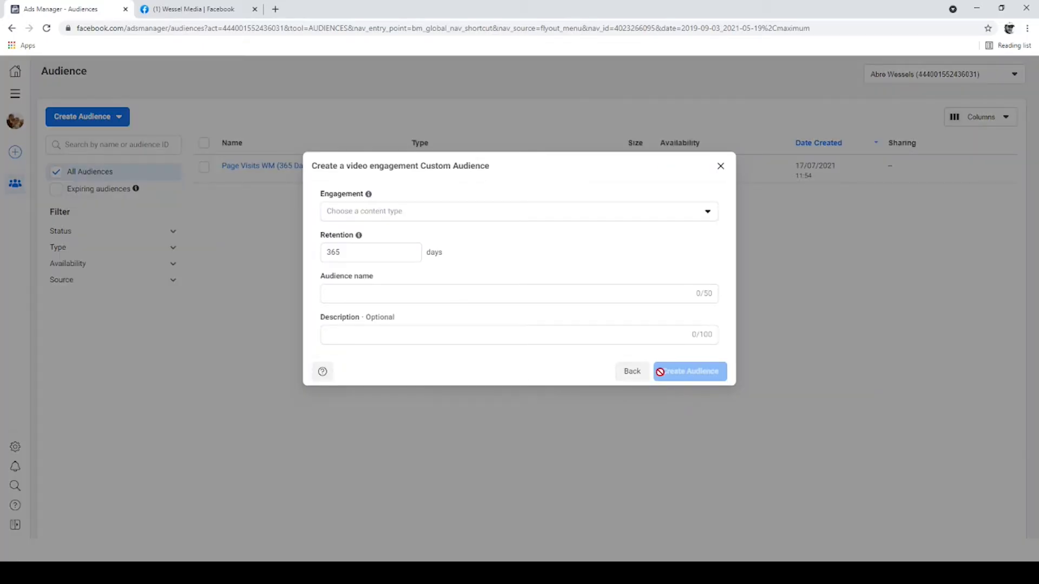
click(518, 212)
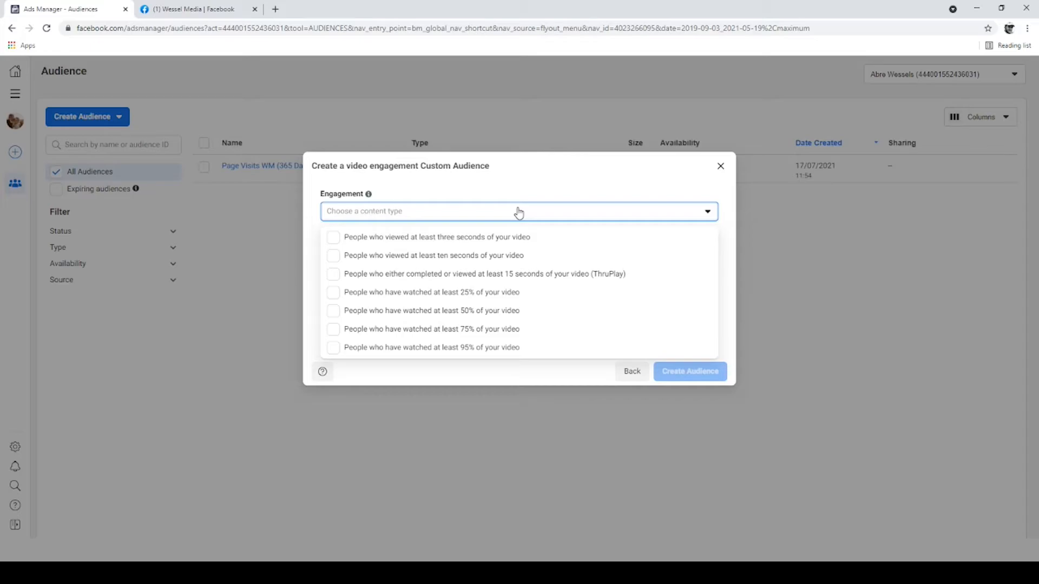
click(478, 241)
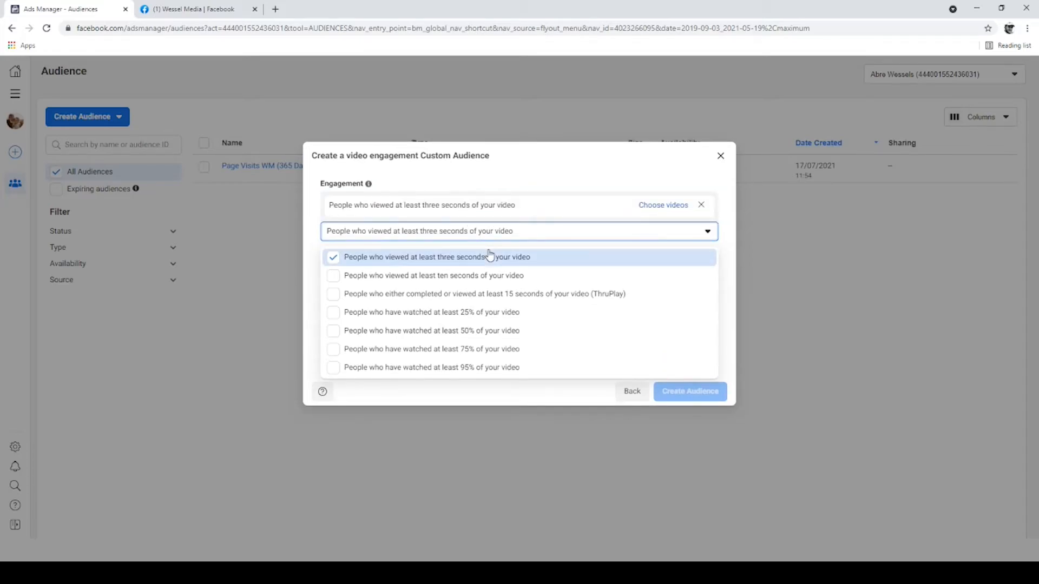
Step: Choose all six listed videos of the Wessel Media page for the three-second engagement and confirm the selection
click(669, 206)
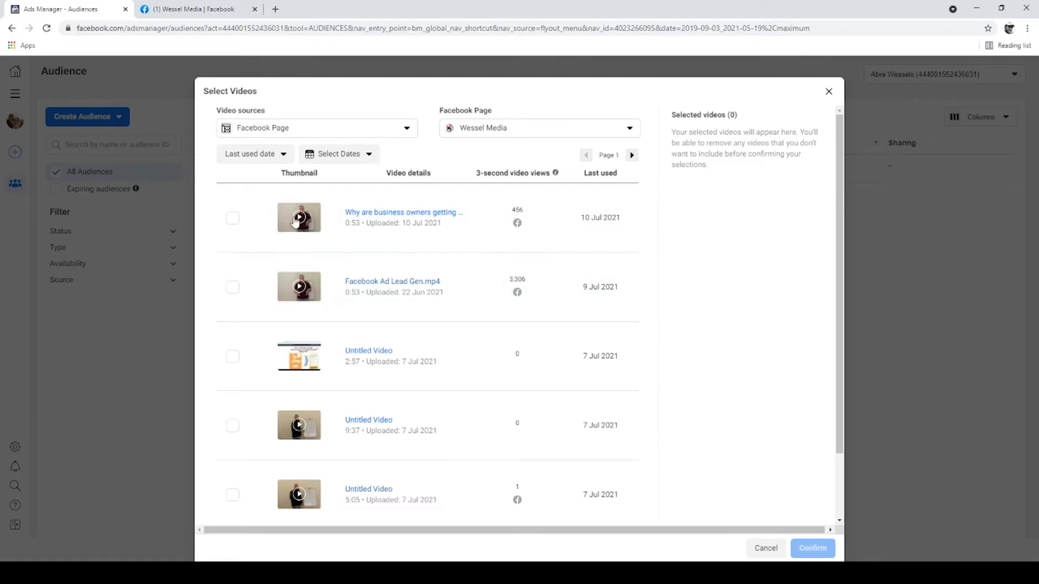
click(232, 218)
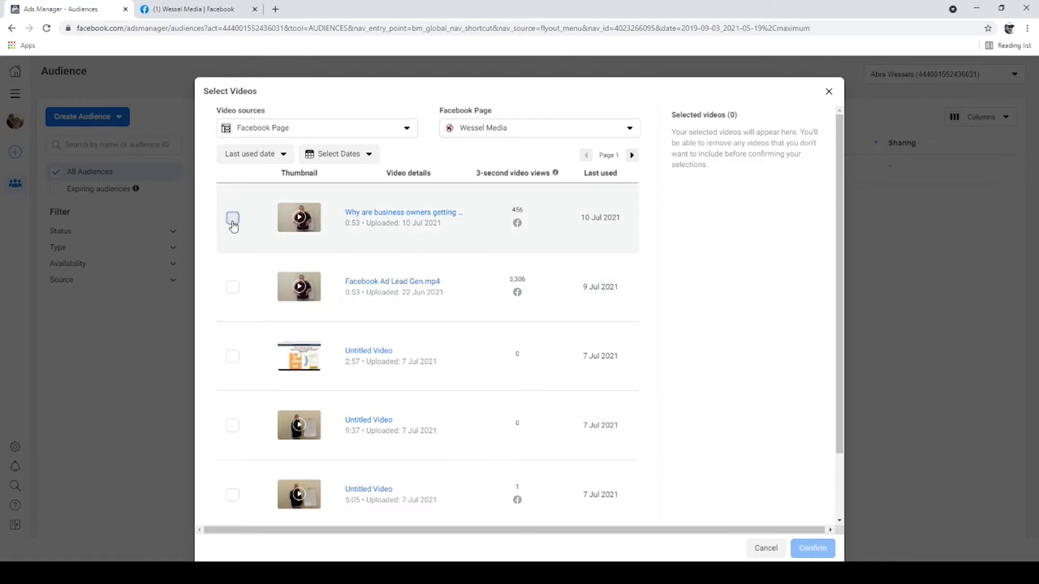
click(233, 287)
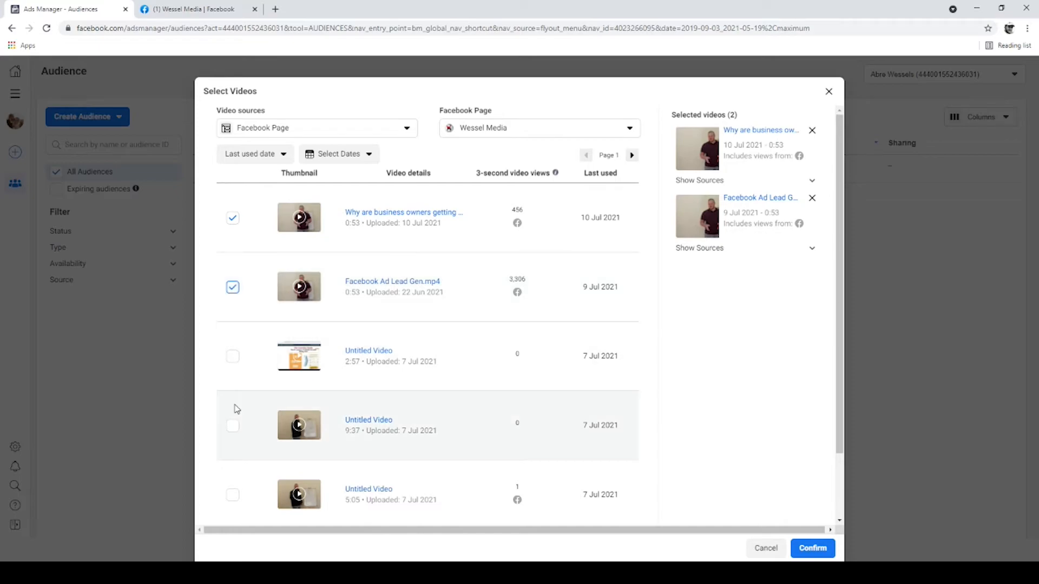
scroll(234, 401, down, 1)
click(232, 372)
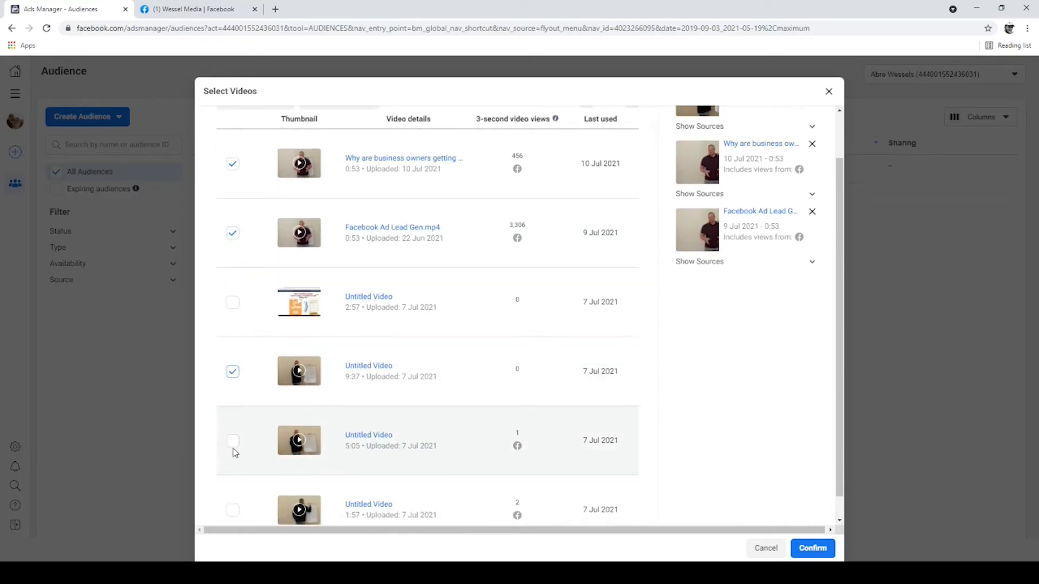
scroll(232, 449, down, 1)
click(233, 418)
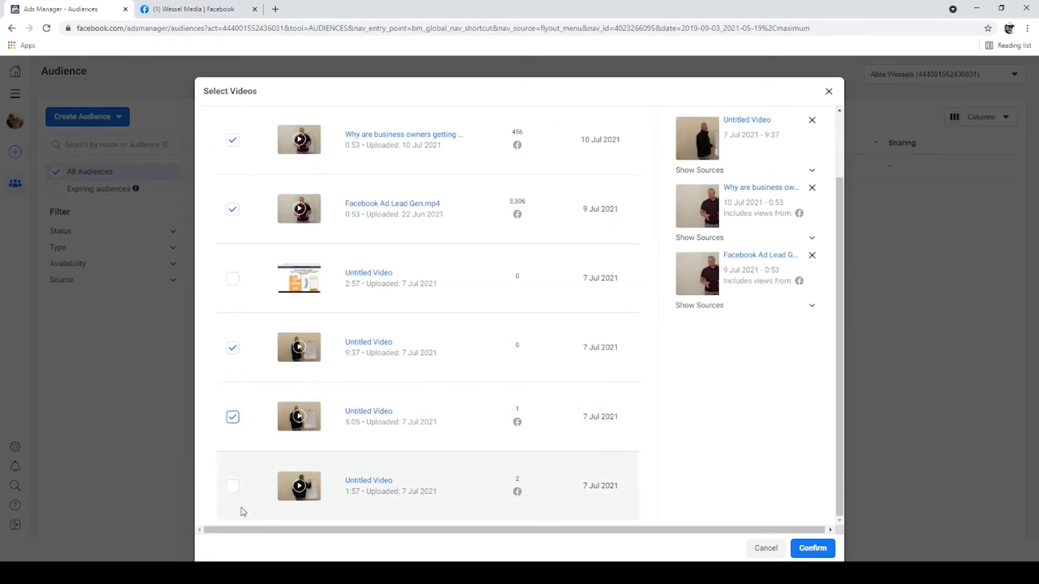
click(232, 486)
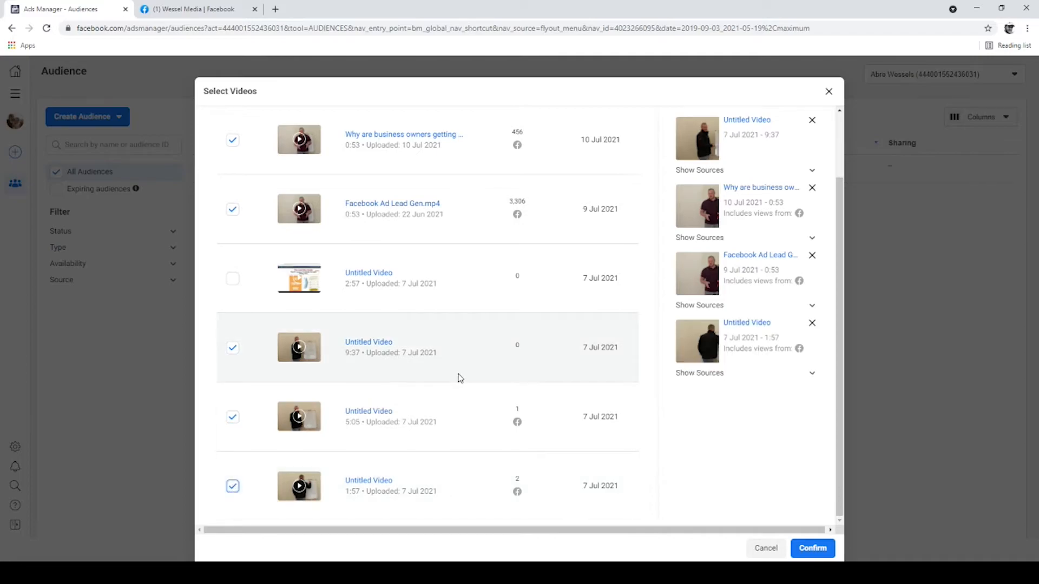
scroll(460, 379, up, 2)
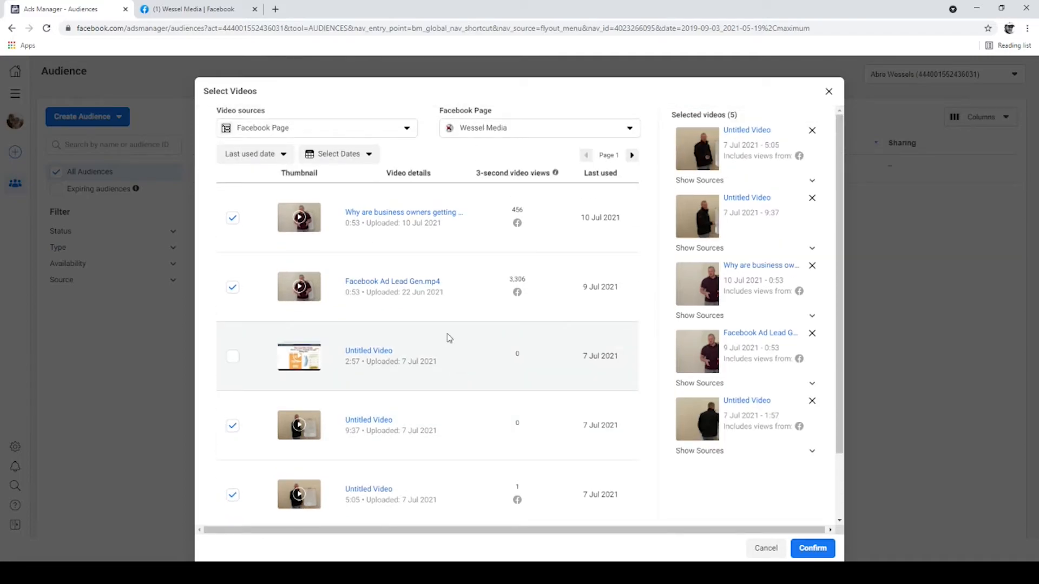
scroll(422, 285, down, 2)
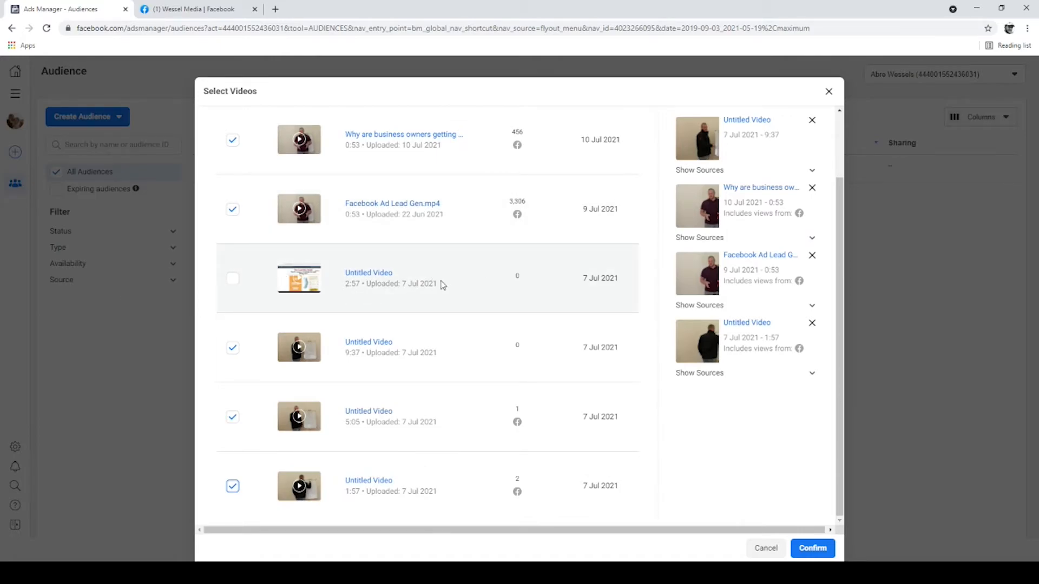
click(232, 278)
scroll(500, 309, up, 2)
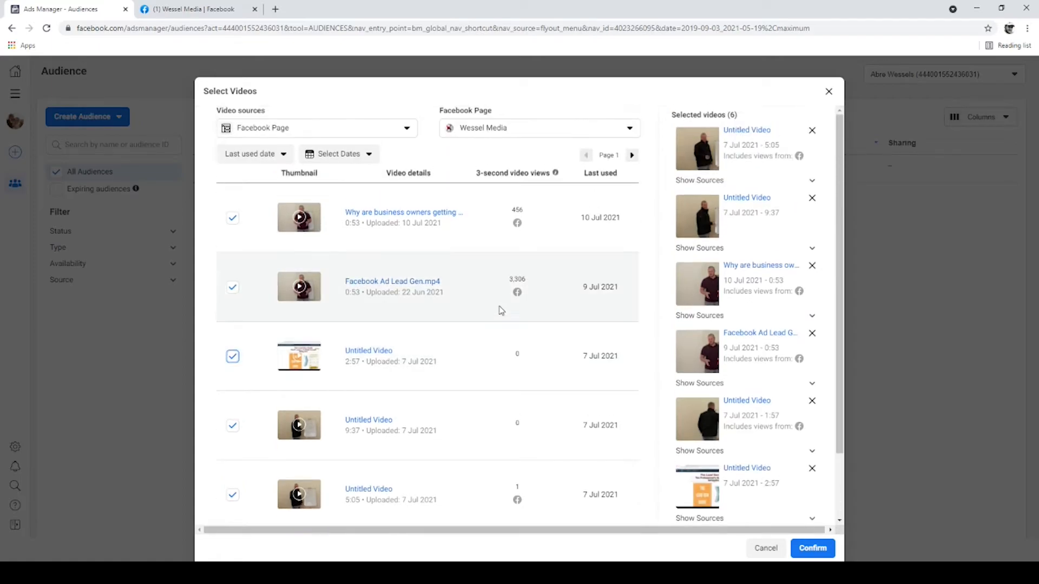
click(815, 551)
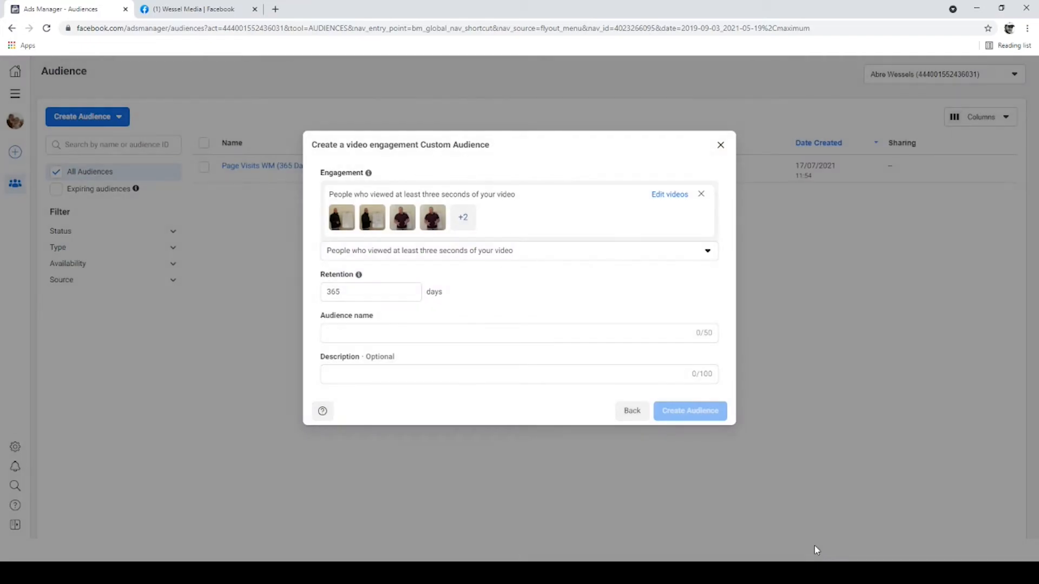
Step: Name the video audience "WM Video ( 3Sec)" and create it
click(517, 331)
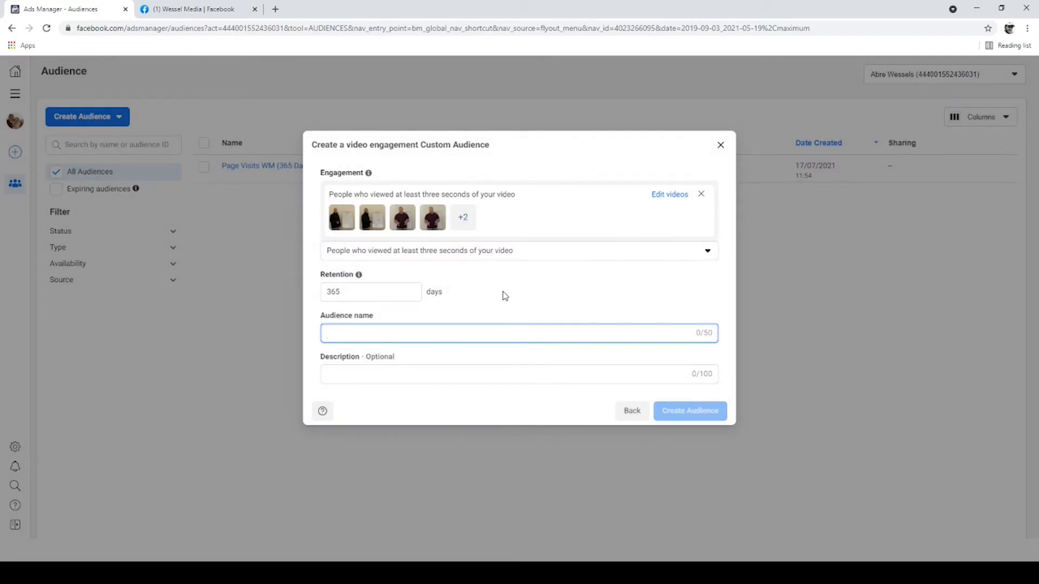
text(WM Video ( Se)
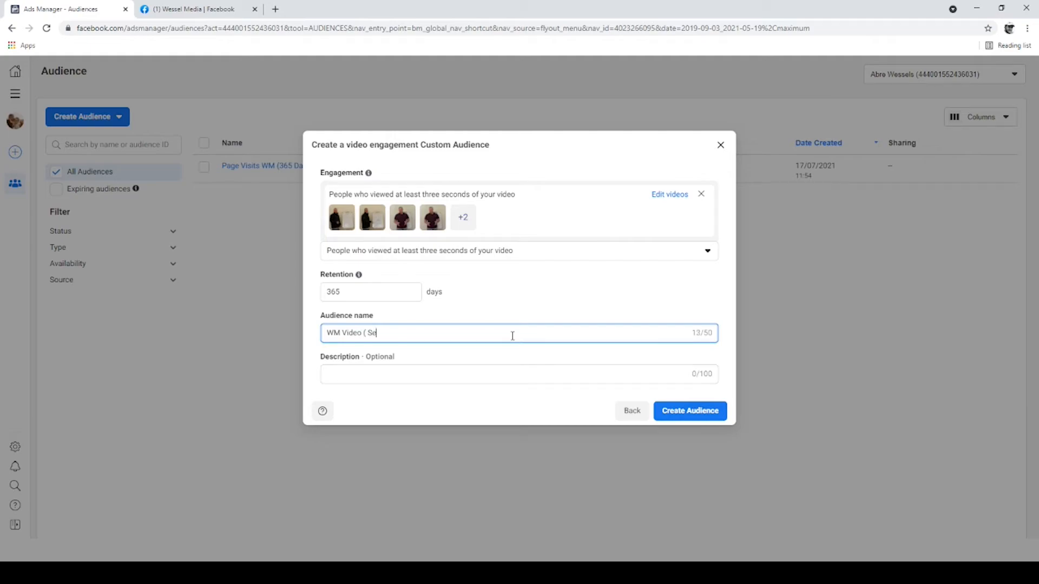
key(BackSpace)
key(BackSpace)
click(693, 412)
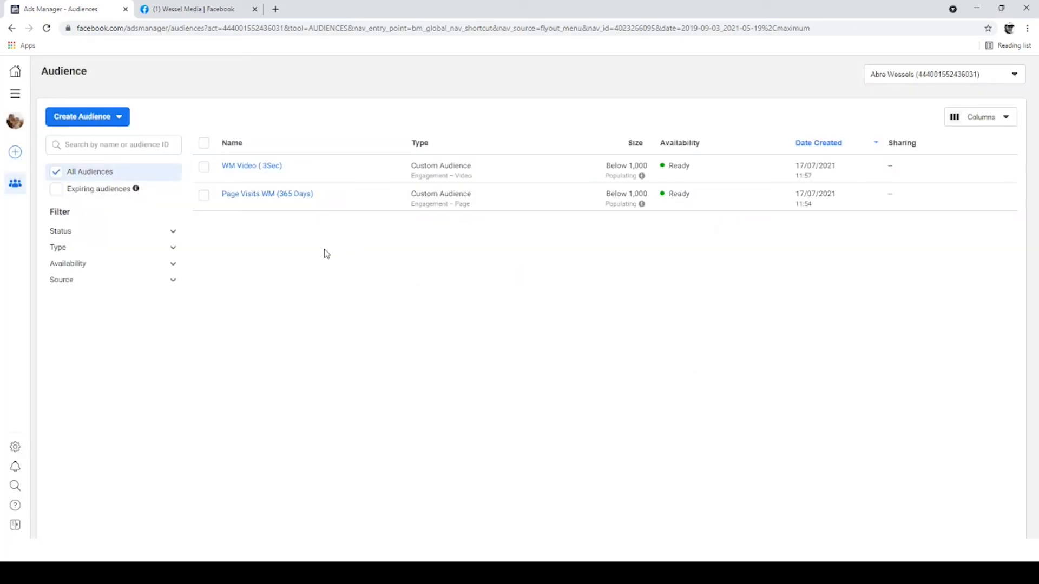
Step: Start another custom audience using Facebook Page as its source
click(95, 118)
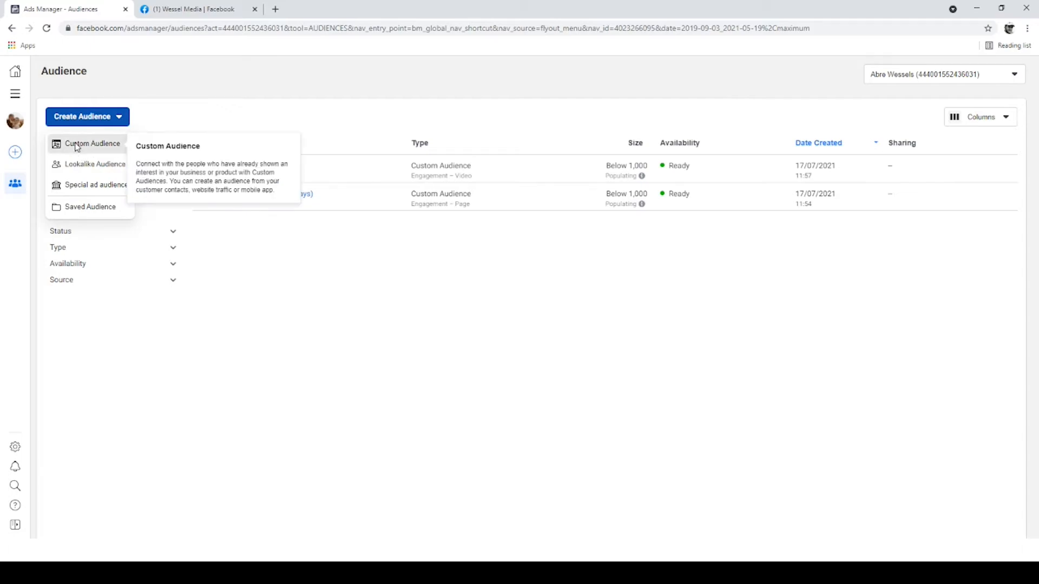
click(76, 142)
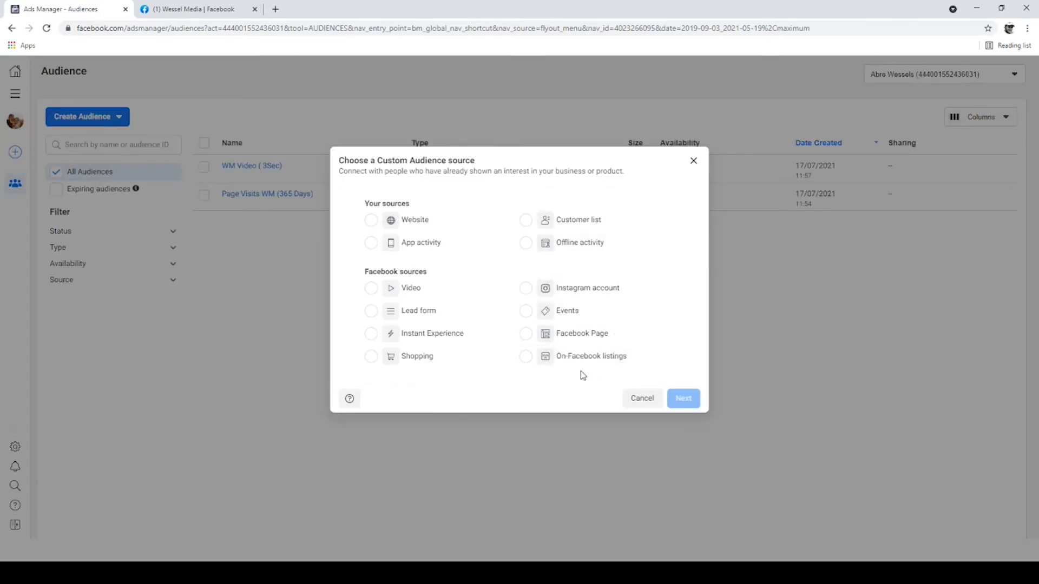
click(559, 339)
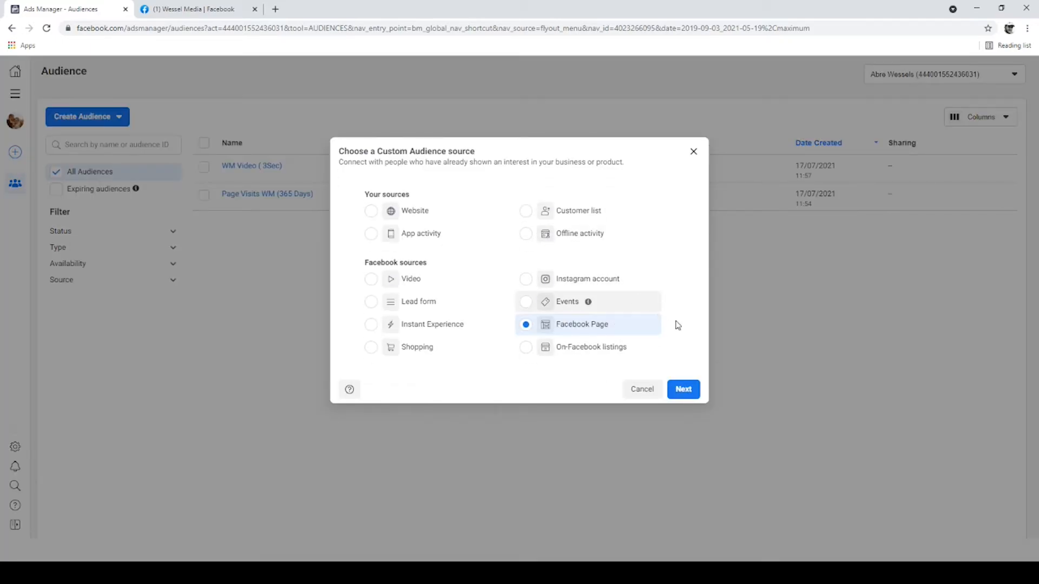
click(682, 389)
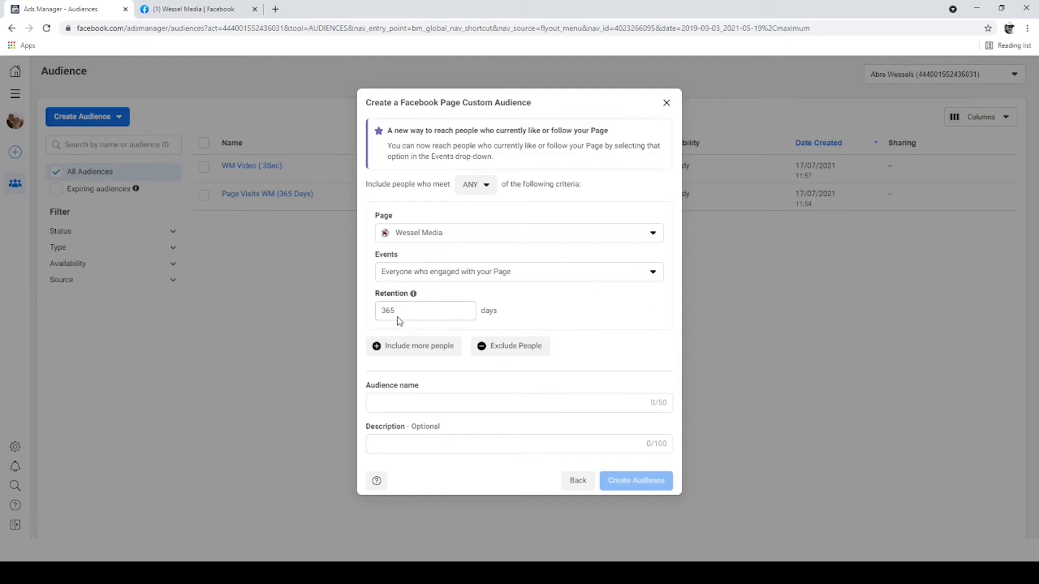
Step: Name the page audience "Page Engagement(365 days)", create it and finish the creation dialog
click(507, 400)
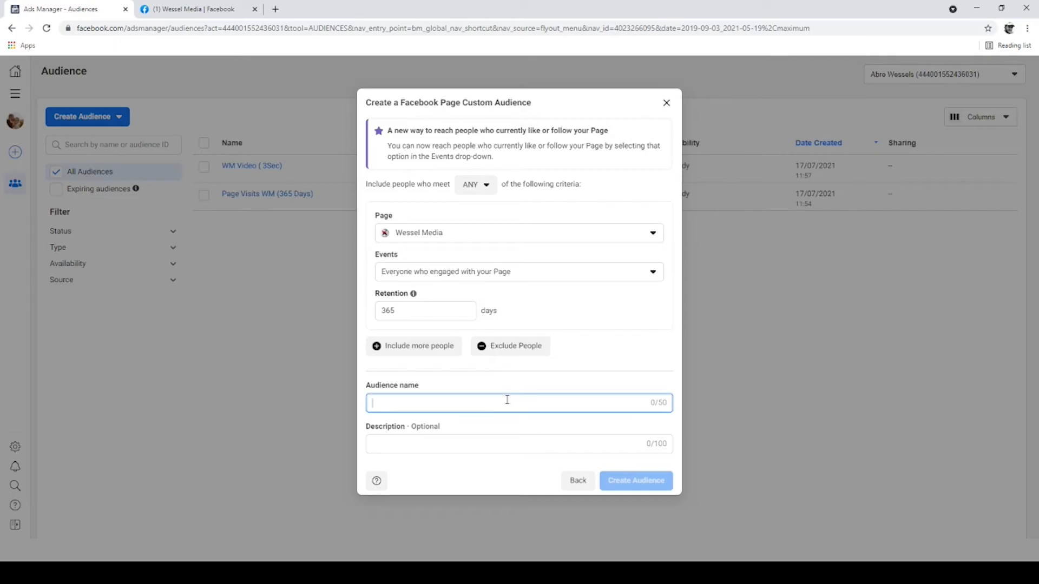
text(Pa)
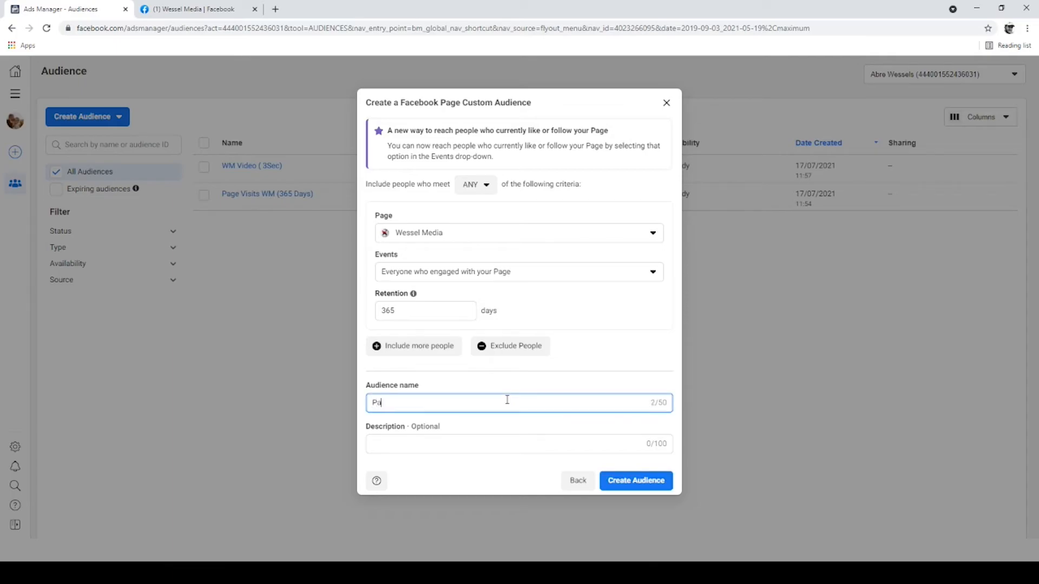
text(ge Engagement(365 days)
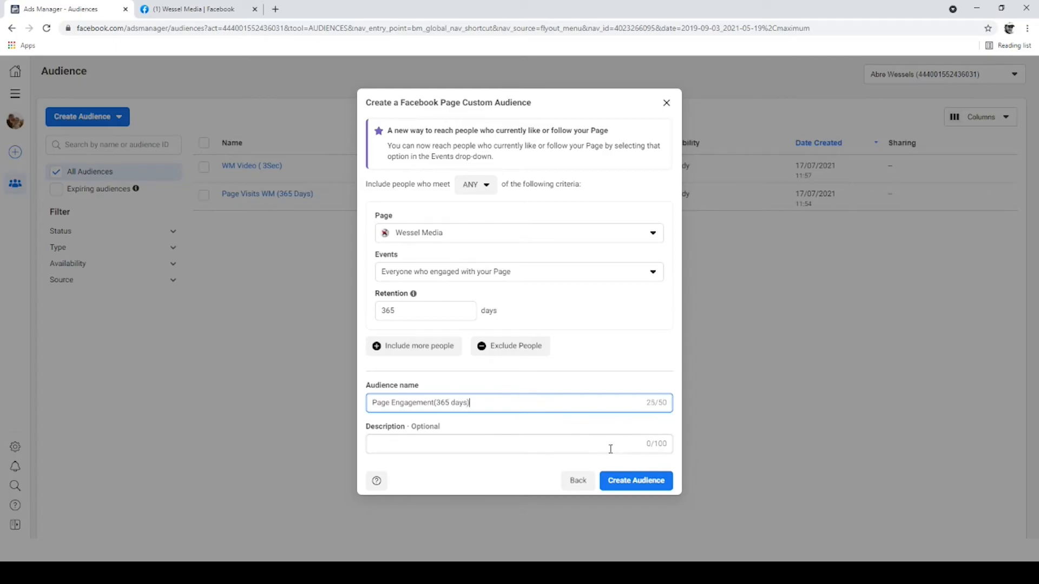
click(634, 481)
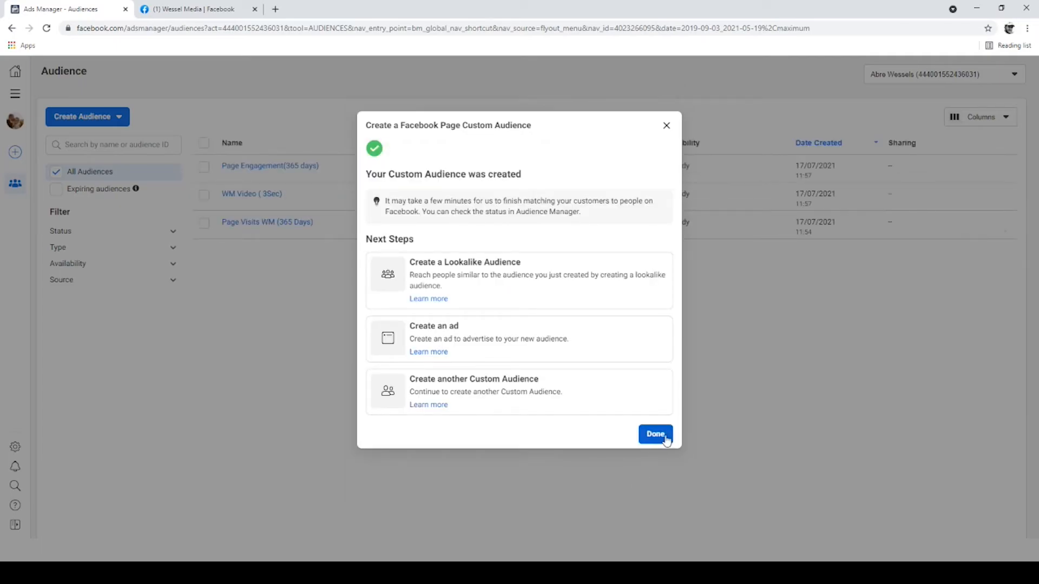
click(665, 438)
Step: Review the WM Video ( 3Sec) audience's editable settings, update it as is and close its details
mouse_move(277, 188)
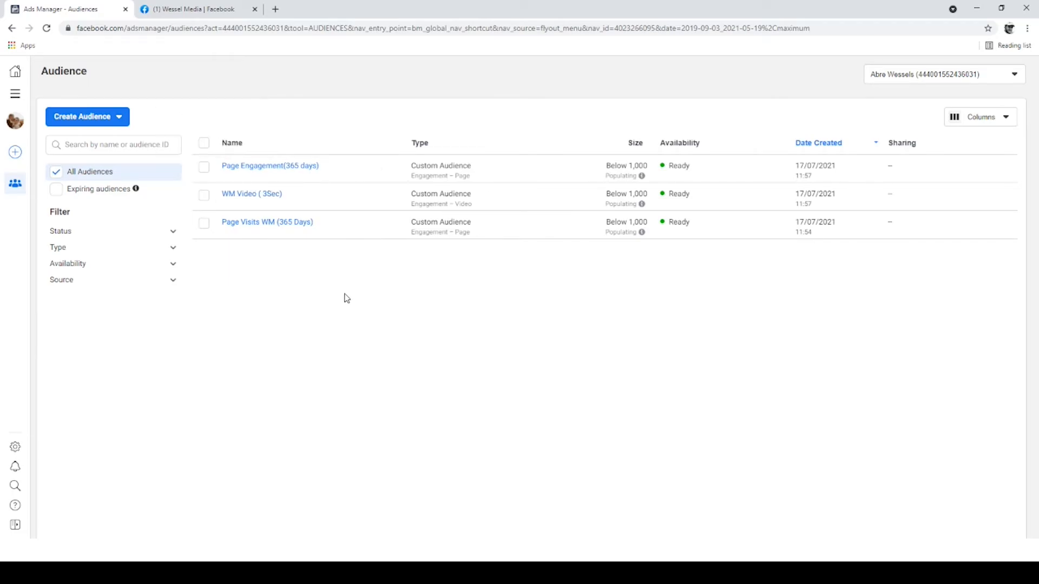
mouse_move(256, 230)
click(262, 195)
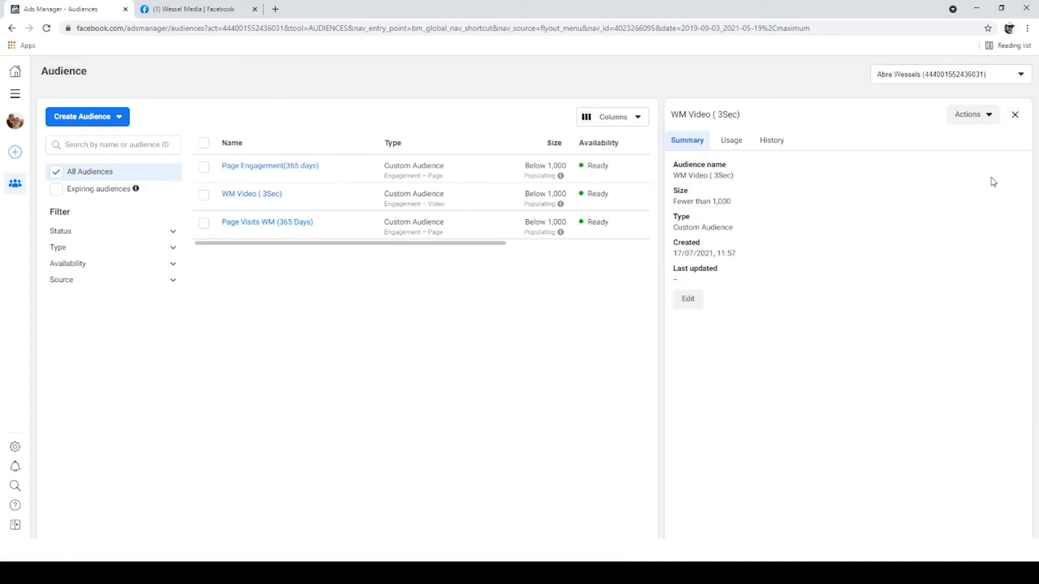
click(688, 299)
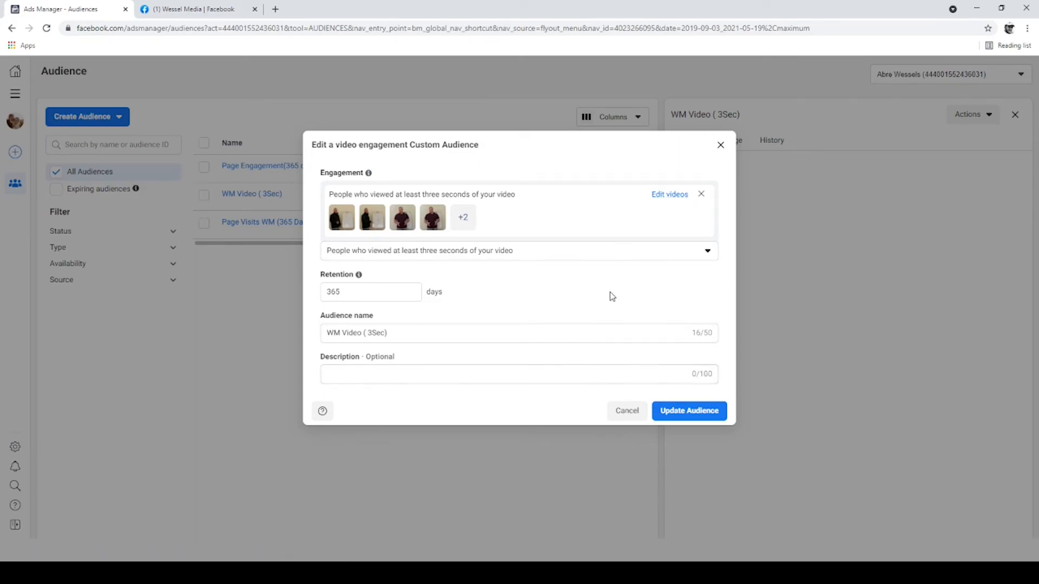
click(687, 412)
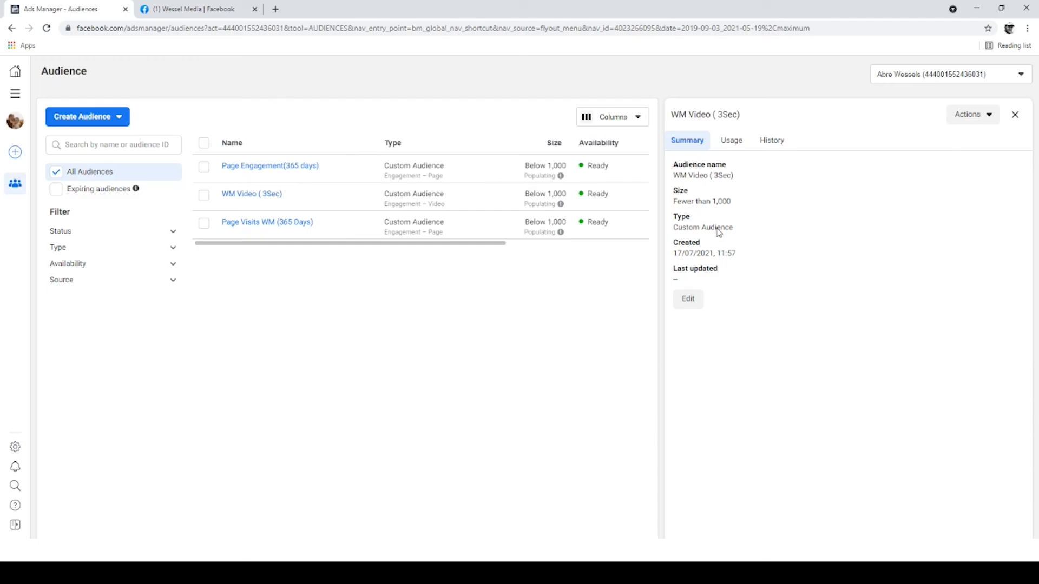
click(1014, 115)
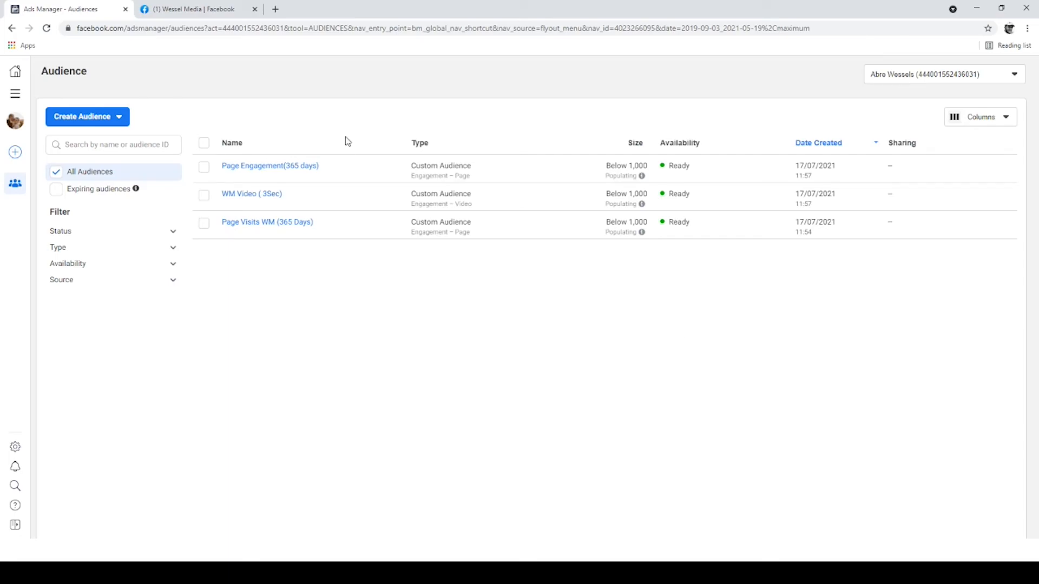
Step: Switch to the campaign management view and create a new campaign with the Lead Generation objective
click(16, 92)
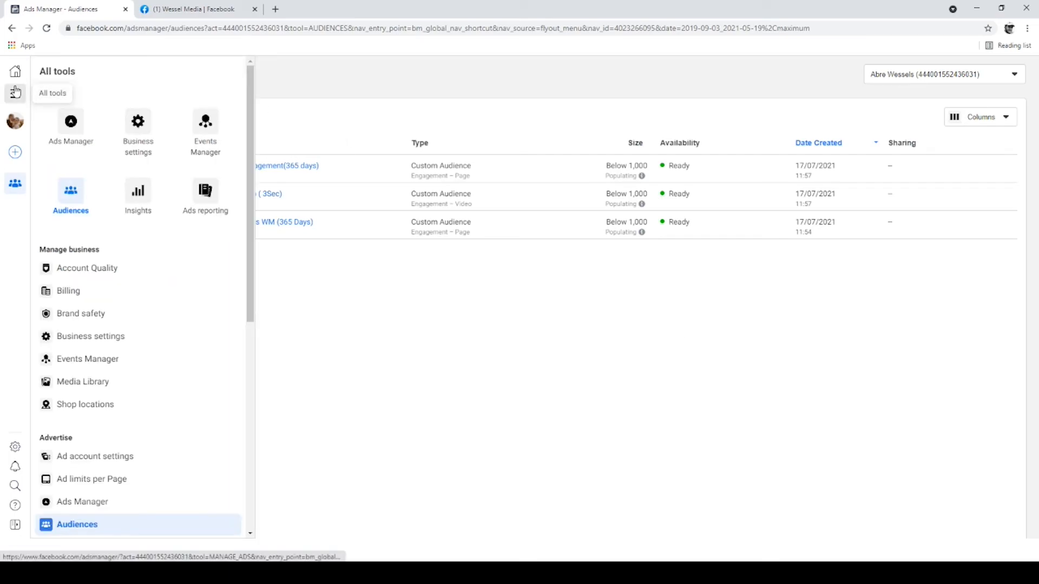
click(80, 130)
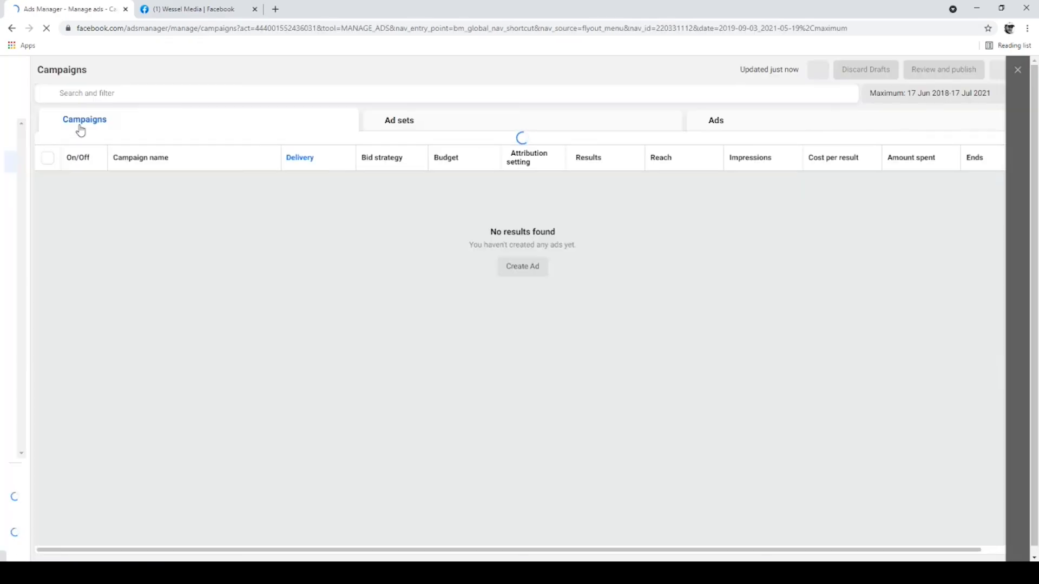
click(77, 147)
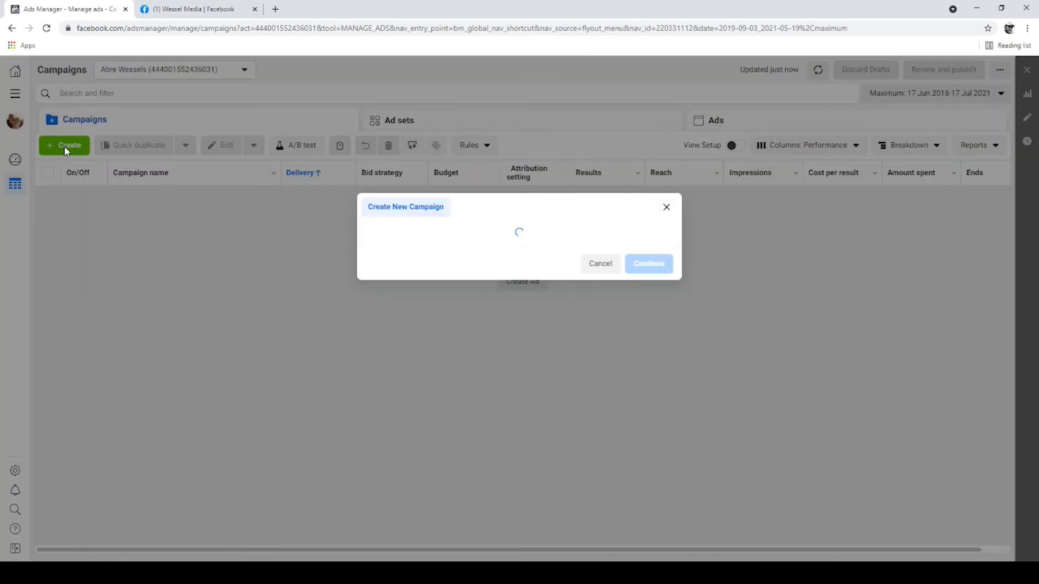
click(511, 305)
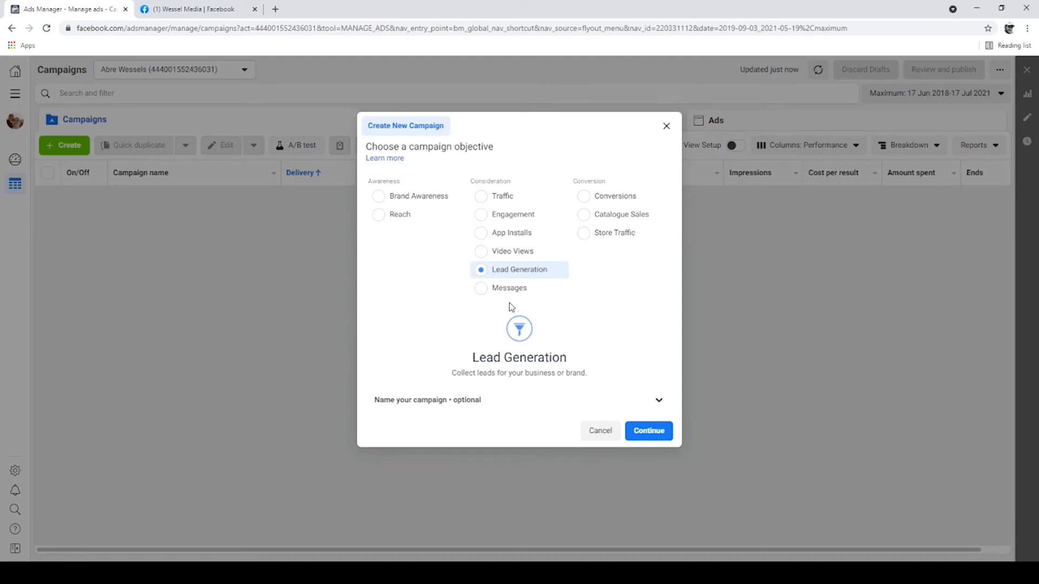
click(633, 430)
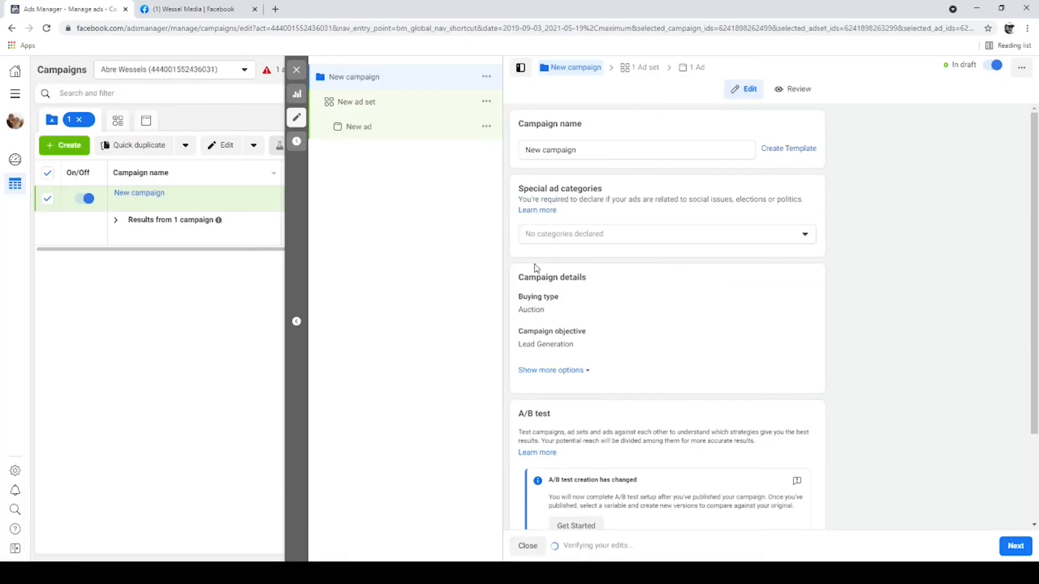
Step: Set the new ad set's promoted Facebook Page to Wessel Media
click(367, 103)
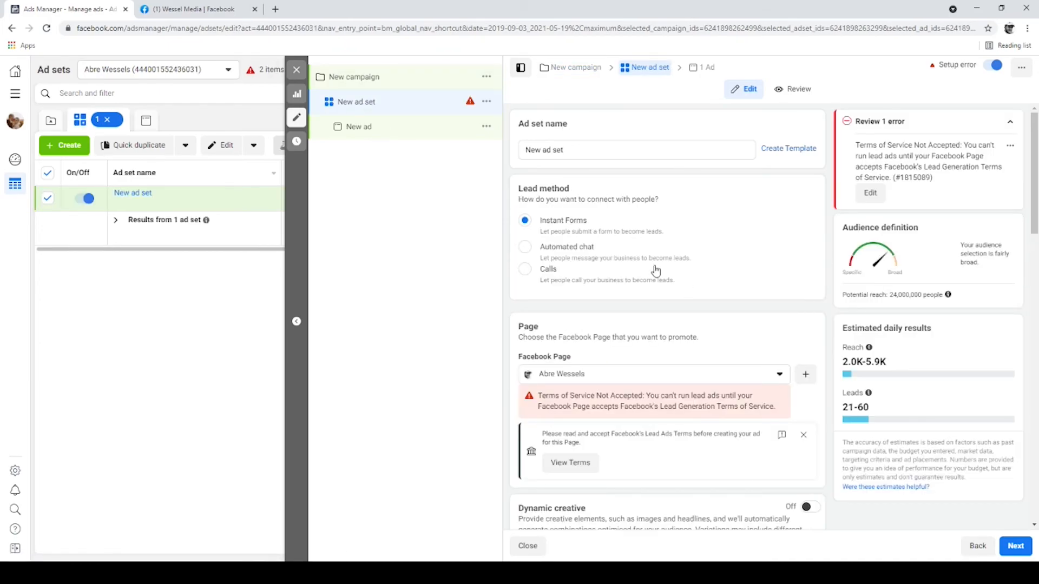
scroll(670, 271, down, 3)
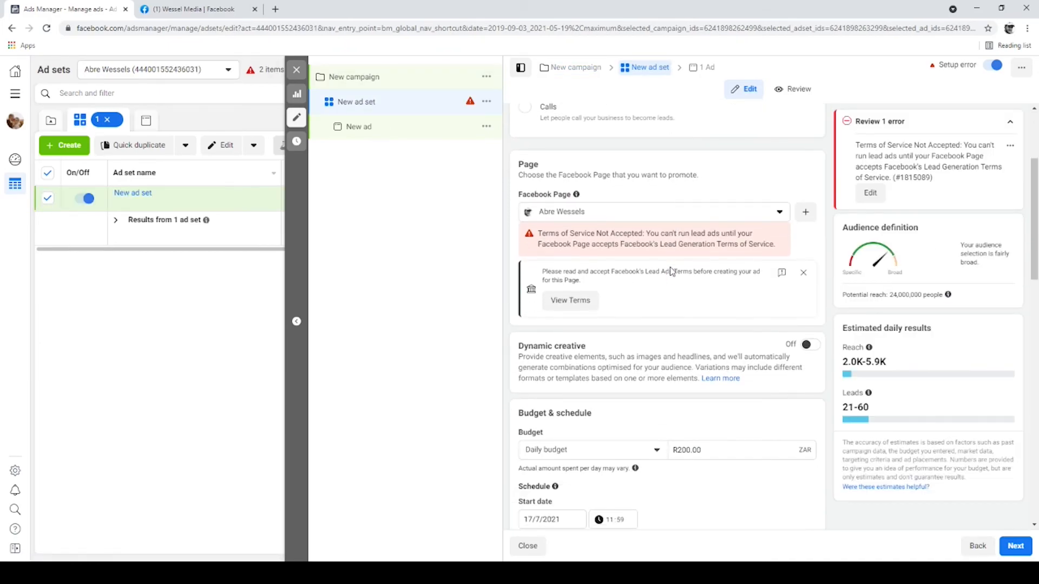
scroll(753, 209, down, 2)
scroll(753, 209, up, 1)
click(676, 157)
text(wes)
key(Return)
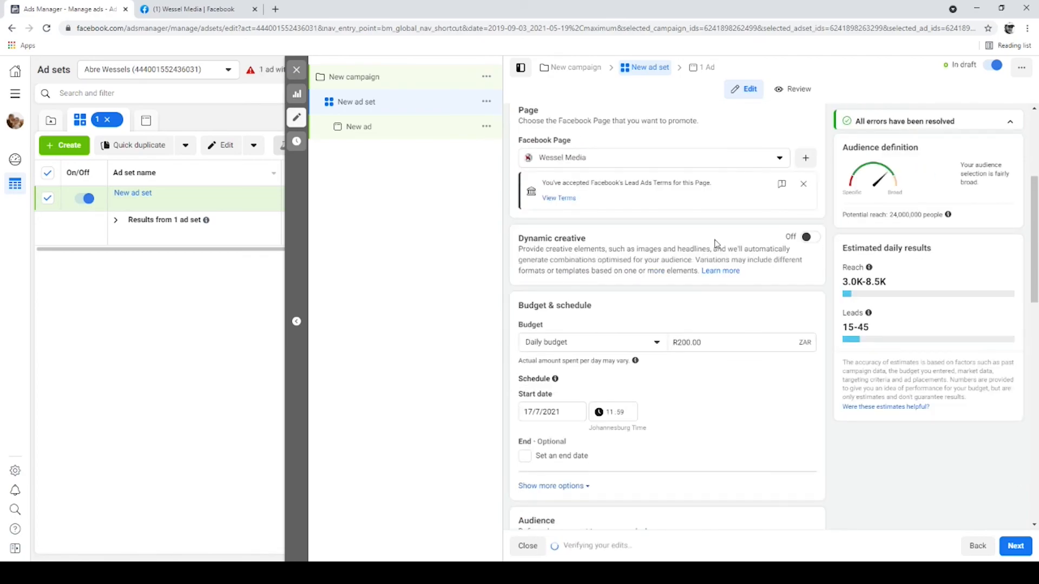
Step: List the existing custom audiences available to the ad set, then close the editor without publishing the draft items
scroll(717, 244, down, 4)
scroll(717, 244, up, 4)
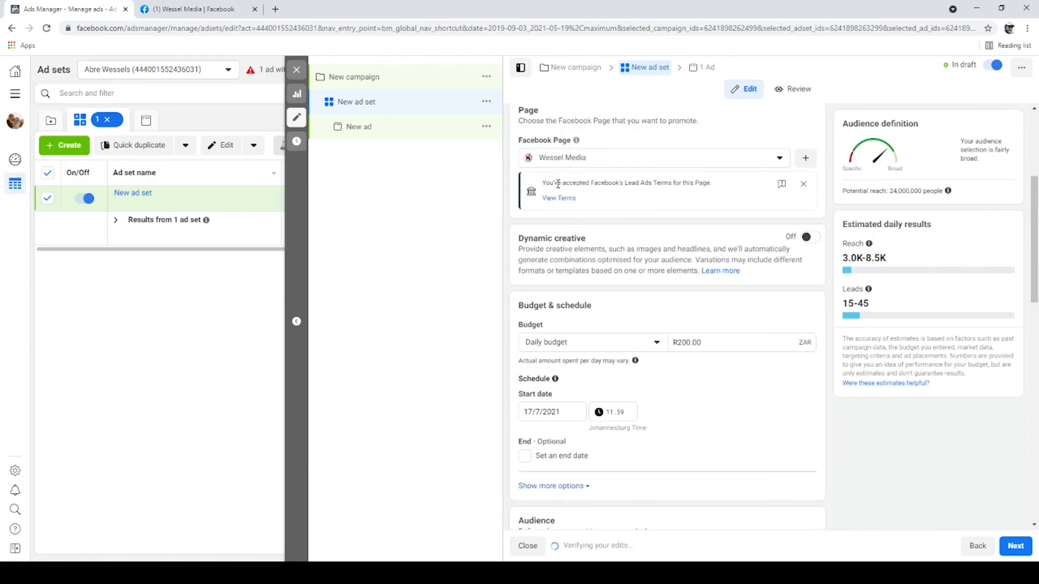
scroll(654, 256, down, 3)
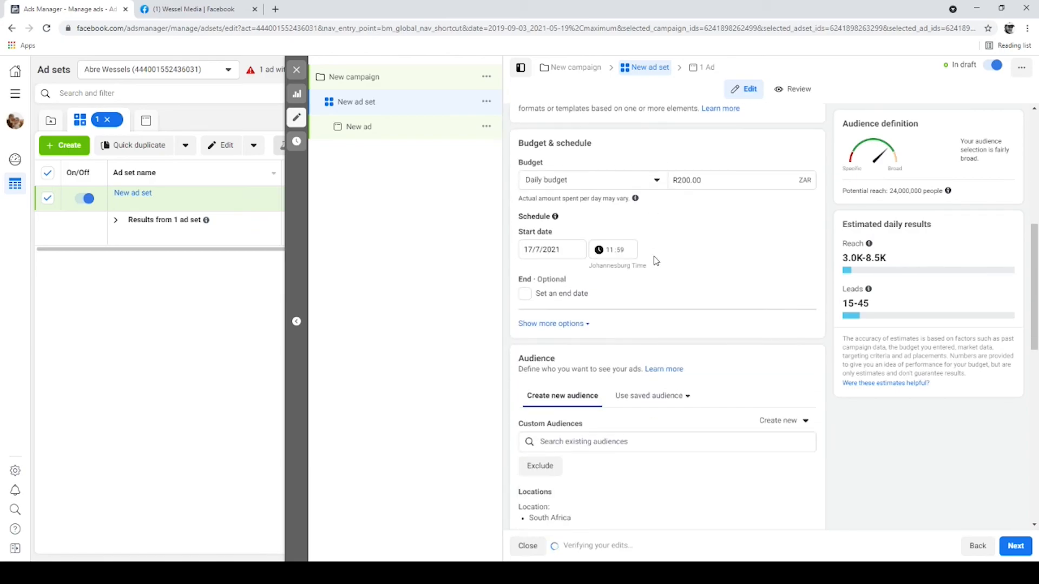
scroll(653, 256, down, 2)
click(588, 334)
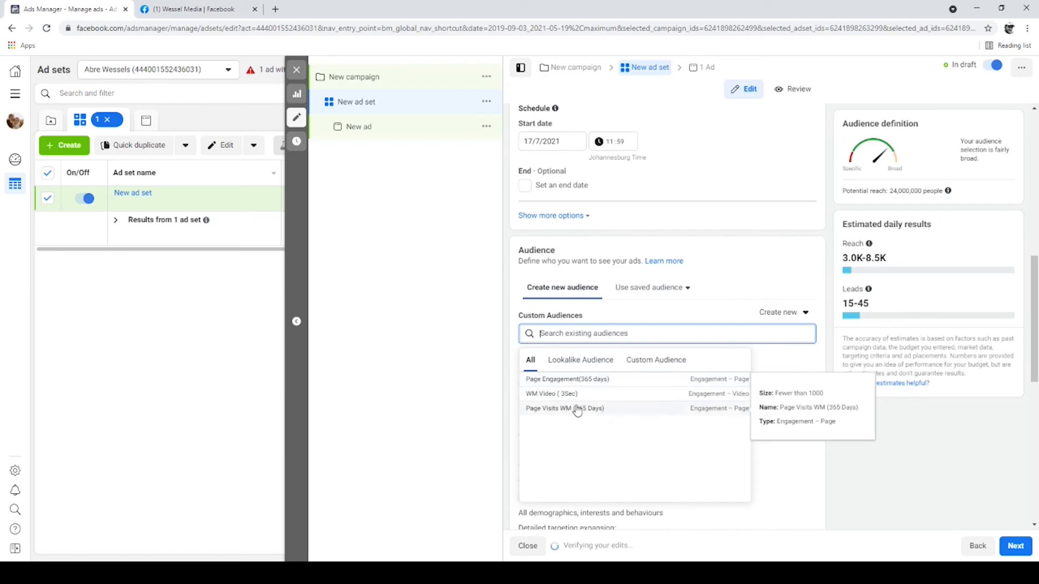
click(296, 69)
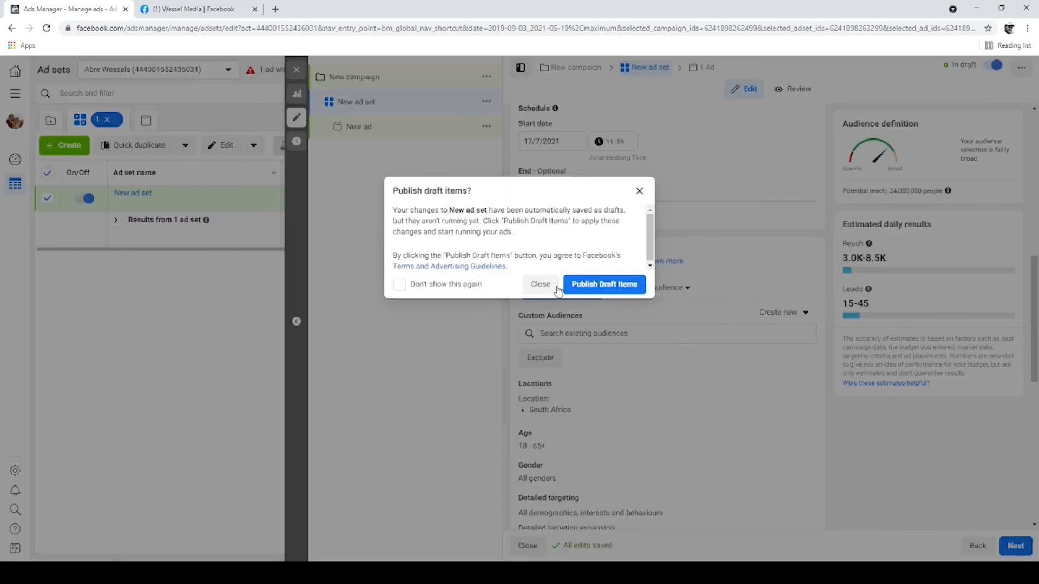
click(539, 284)
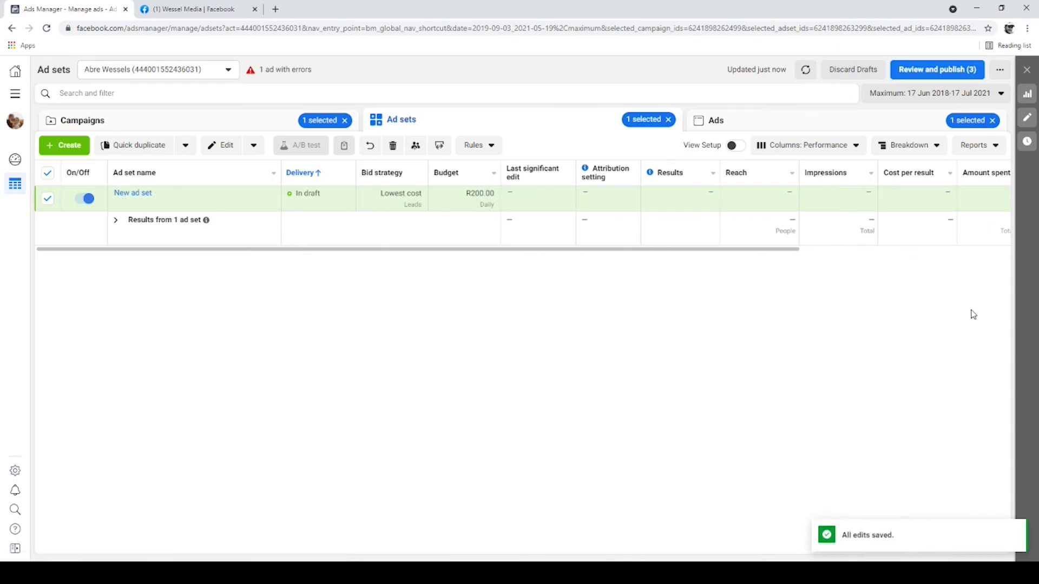